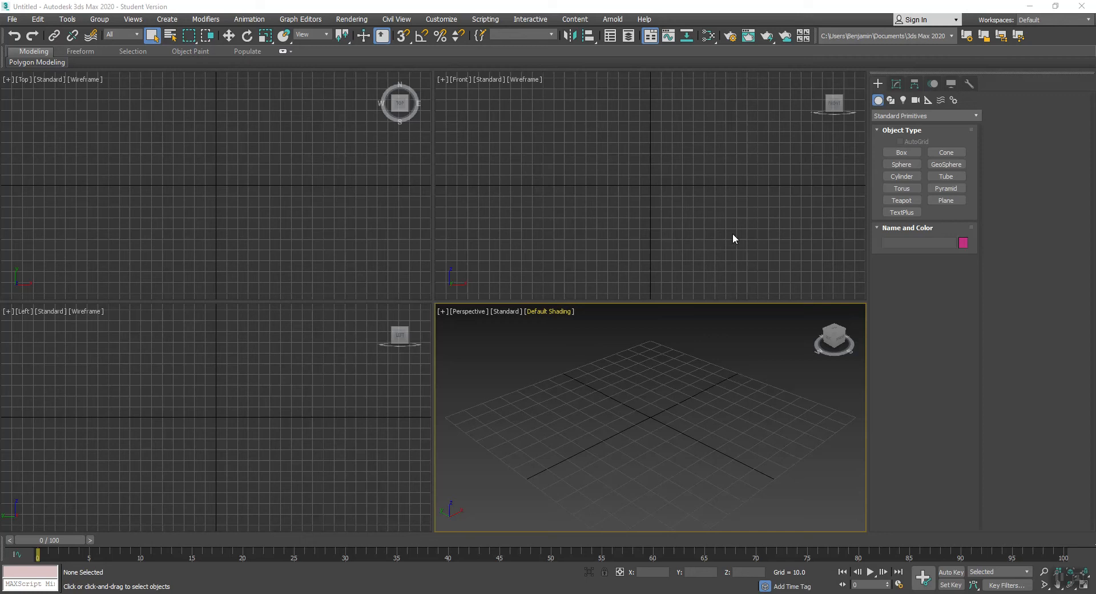
Create a plane at the origin with length 400 and width 400, and fit it in the perspective view
click(948, 201)
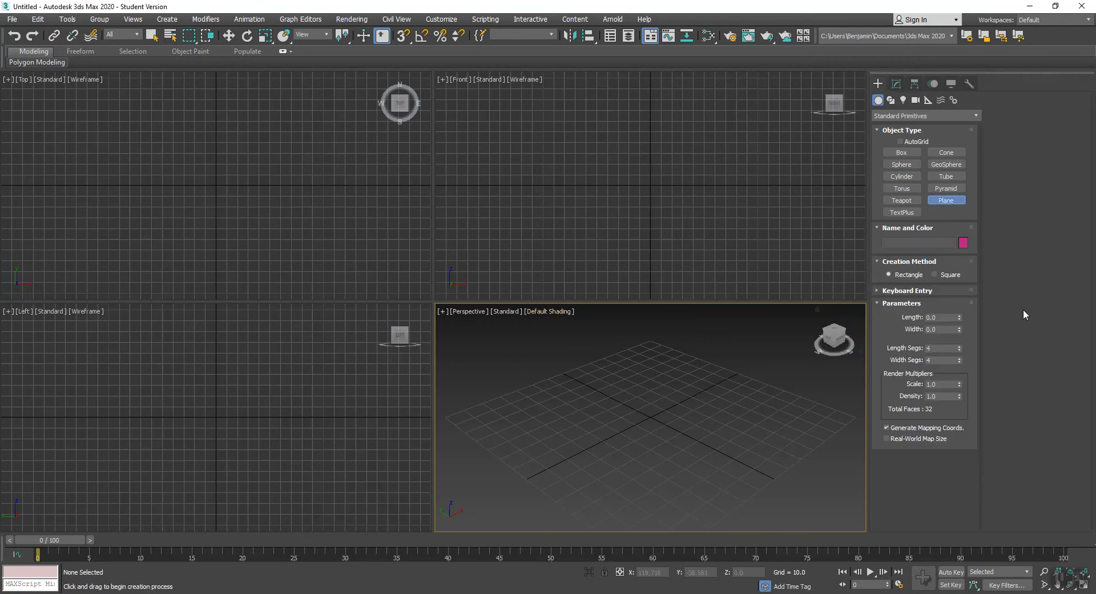
click(915, 291)
drag(938, 346, 755, 346)
text(400)
key(Tab)
text(400)
key(Return)
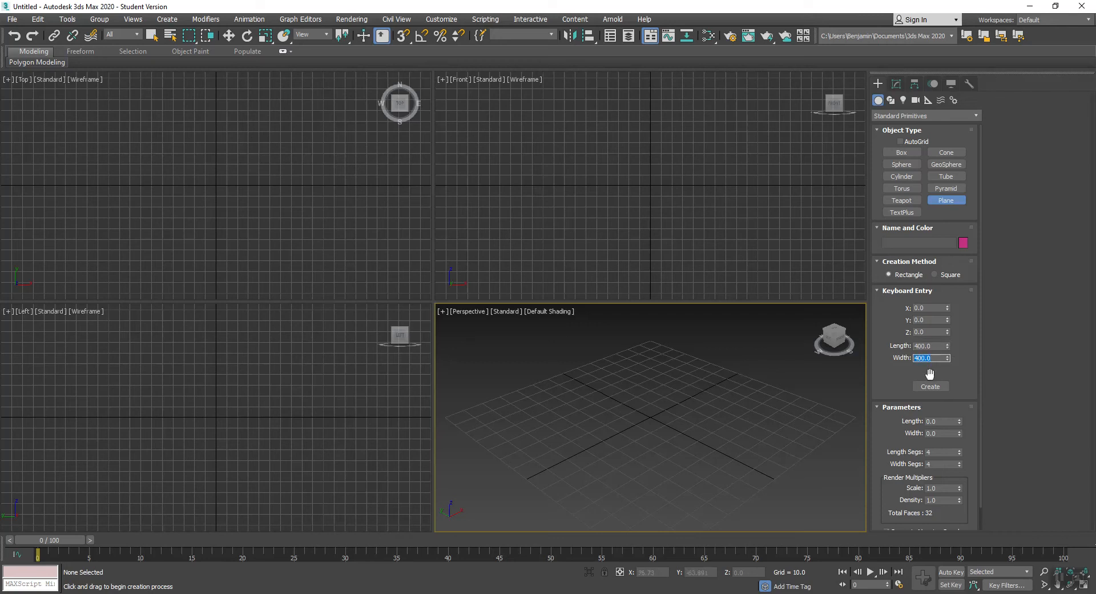
click(936, 387)
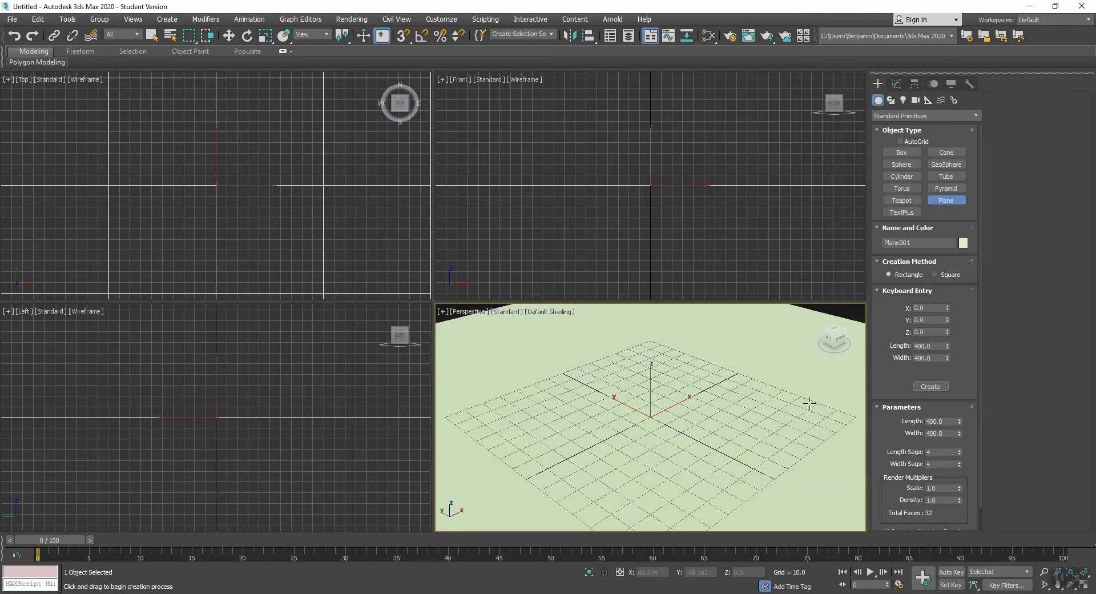
right_click(765, 405)
key(z)
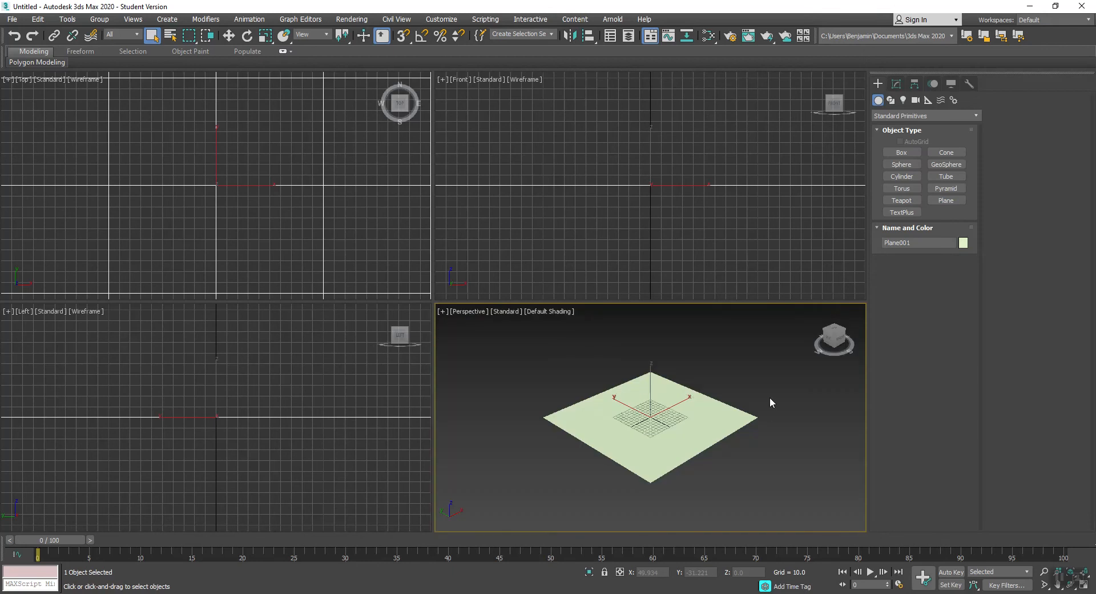
Rename the plane as LP_PLANE
click(895, 85)
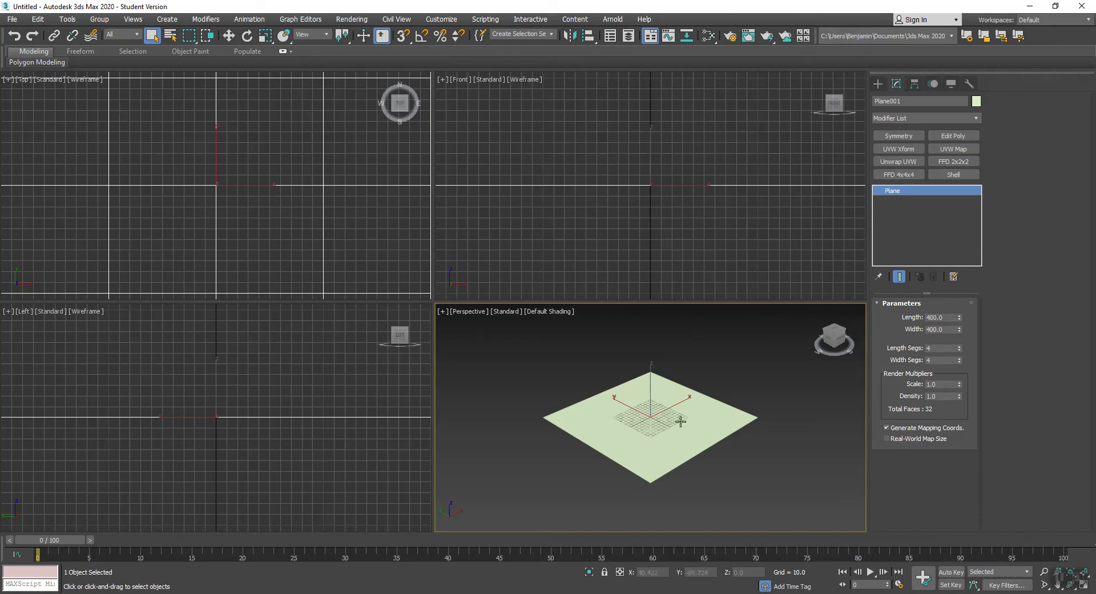
click(908, 103)
text(LP_PLANE)
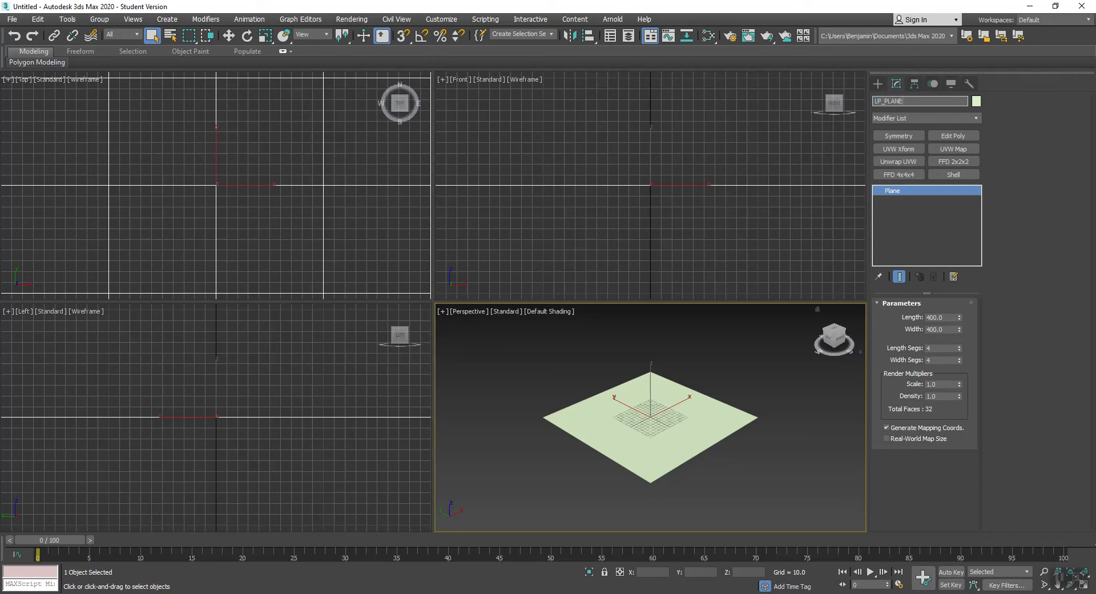
key(Return)
right_click(473, 182)
Save the scene as SUB_BAKE in a new SUB_BAKE folder inside the desktop's Demos folder
key(ctrl+s)
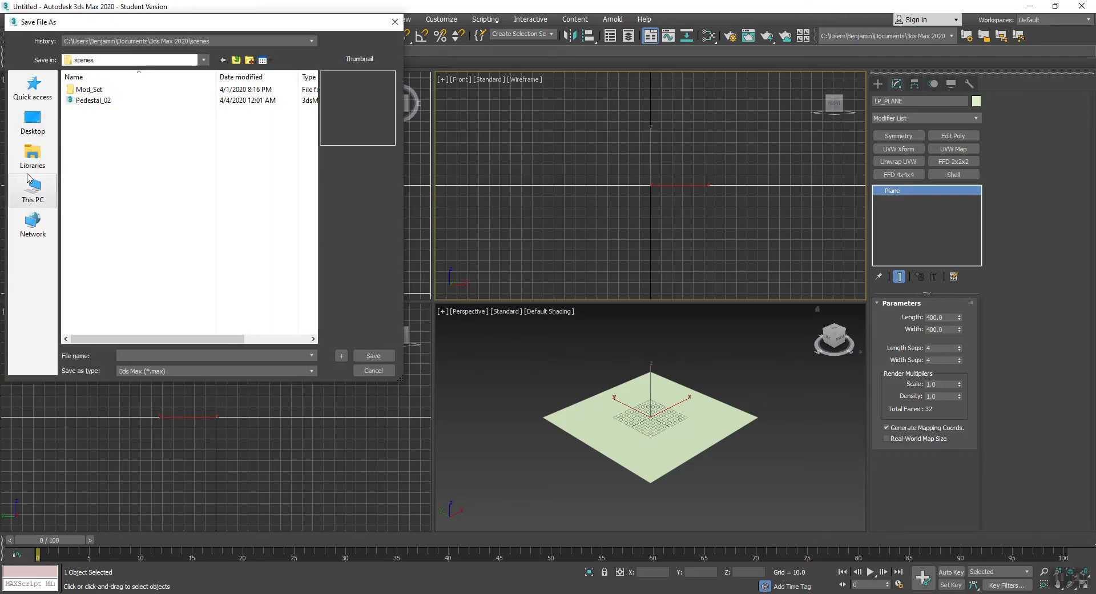
click(32, 119)
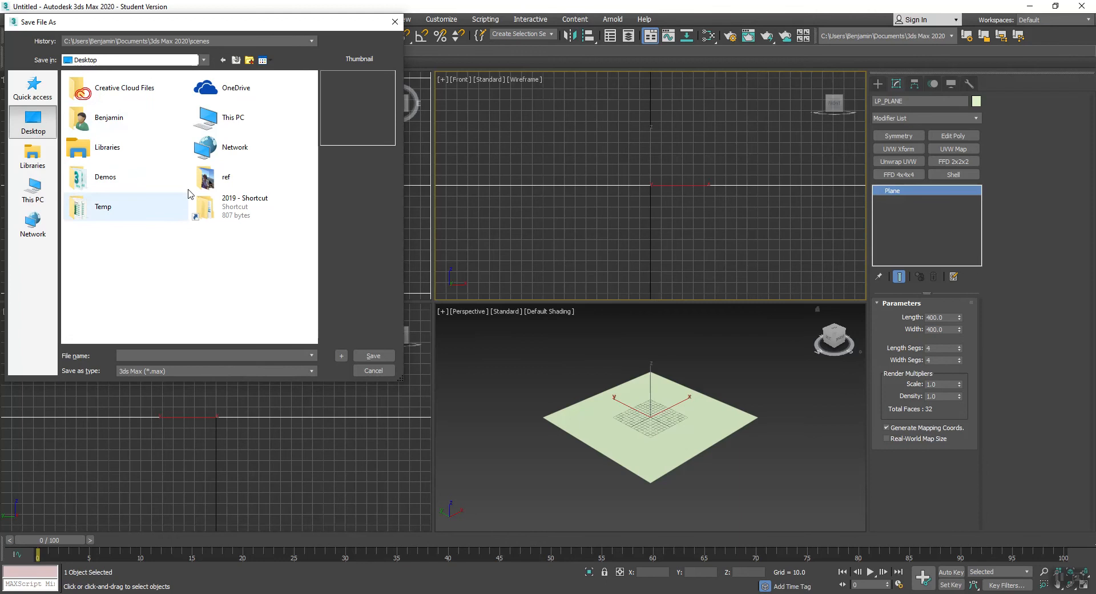
double_click(134, 178)
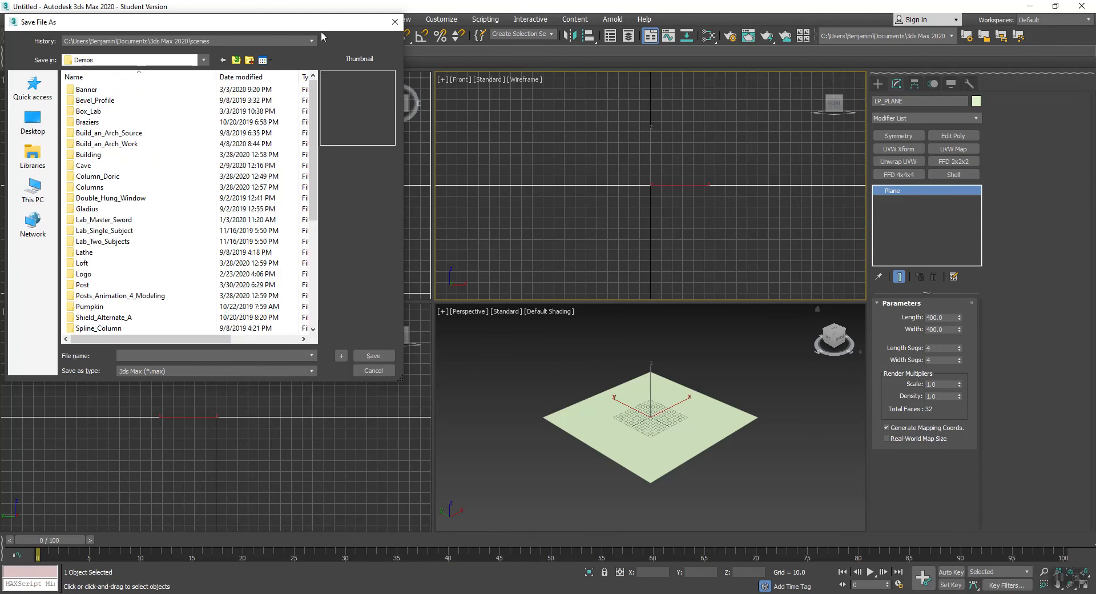
click(249, 60)
text(SUB_BAKE)
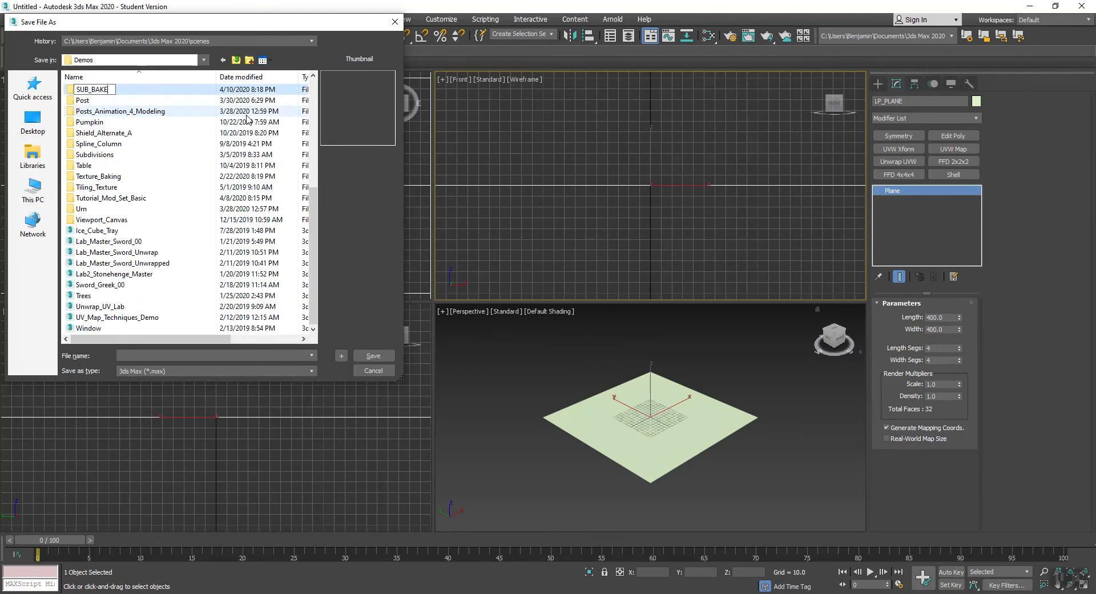
key(Return)
key(Return)
text(SUB_BAKE)
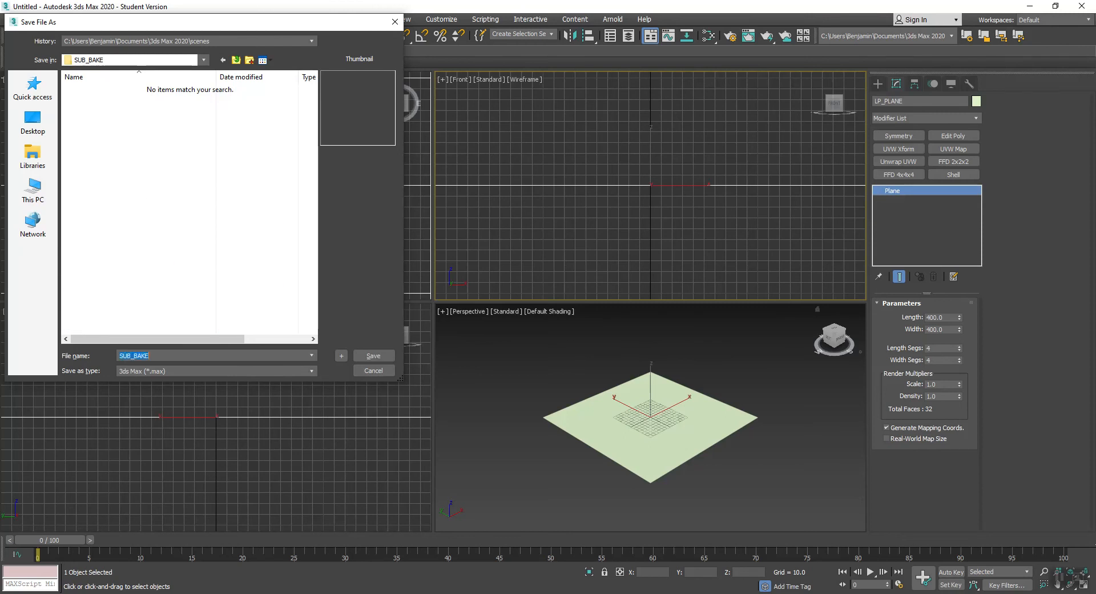
key(Return)
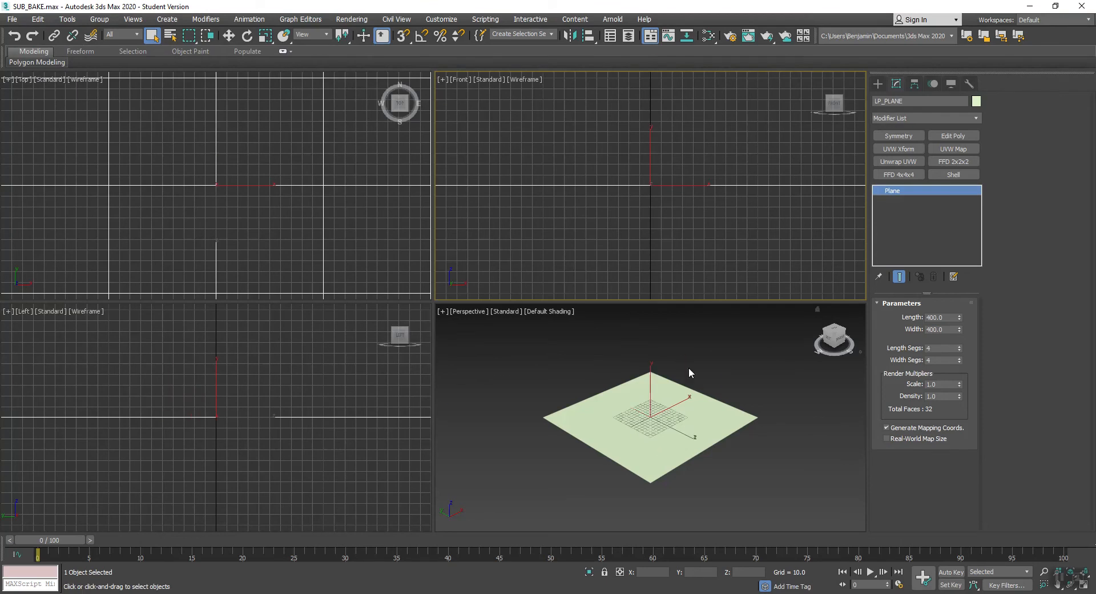
Add an Edit Poly modifier to LP_PLANE and export it as the FBX file SUB_BAKE_LP into the Demos folder's SUB_BAKE subfolder
click(952, 136)
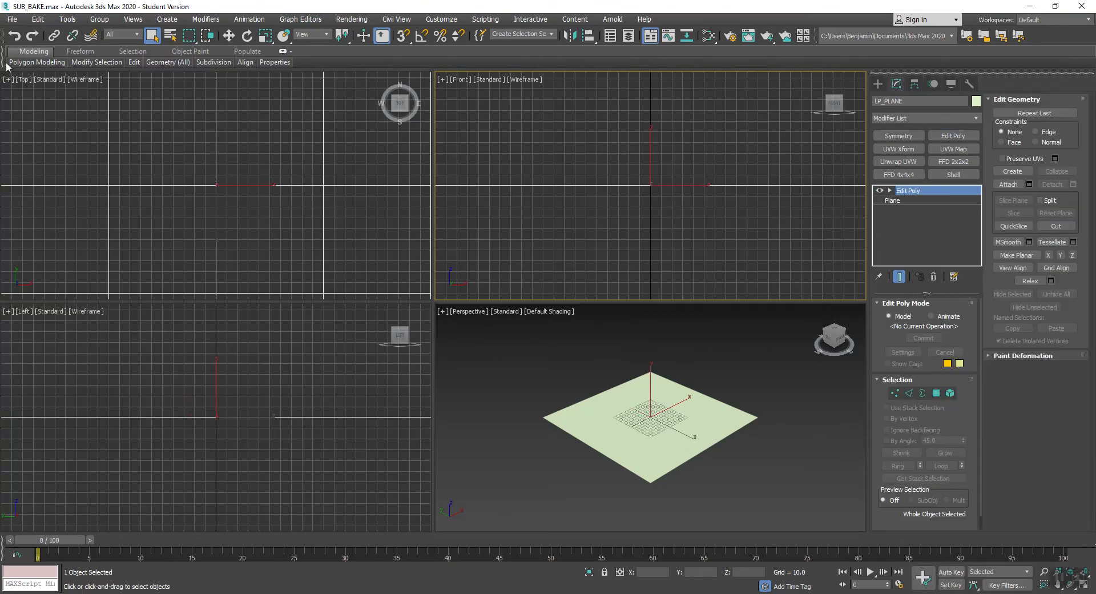
click(10, 21)
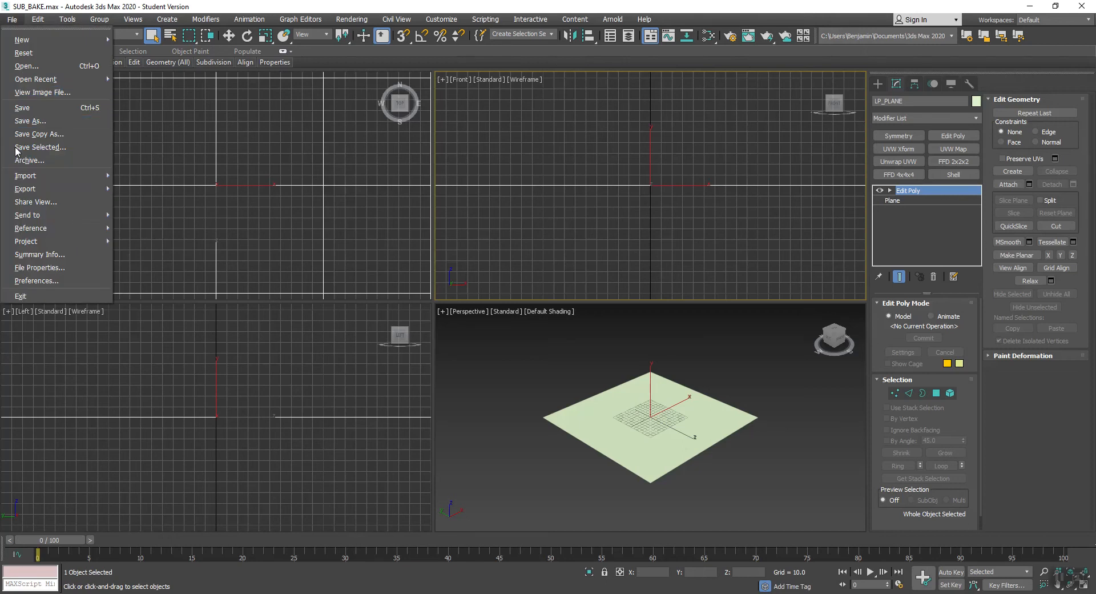
mouse_move(29, 191)
click(142, 201)
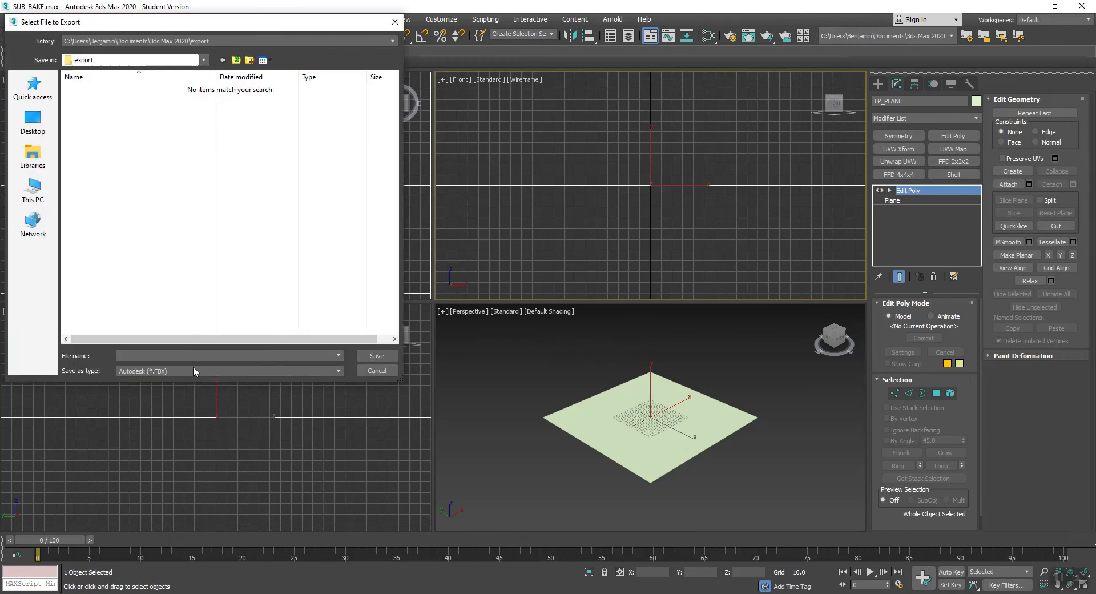
click(33, 121)
click(117, 188)
double_click(116, 189)
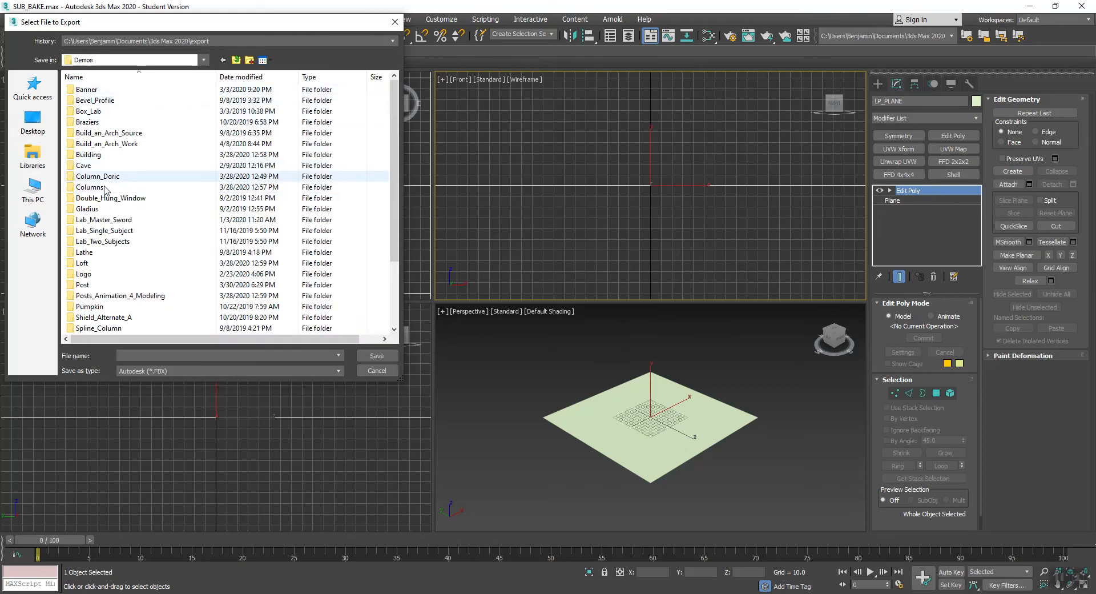
scroll(116, 295, down, 2)
double_click(94, 279)
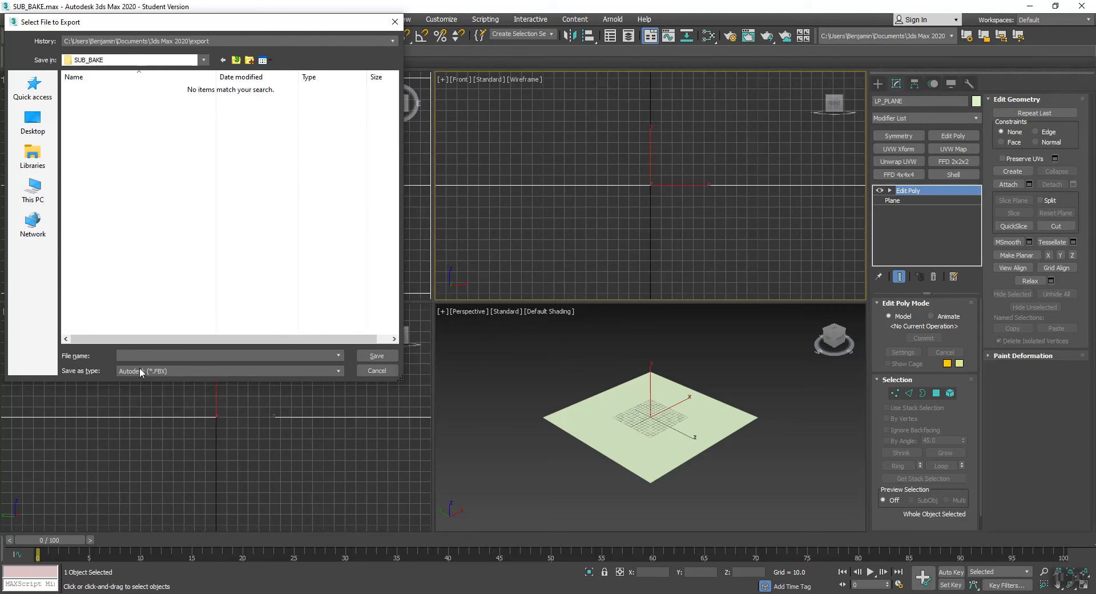
text(SUB)
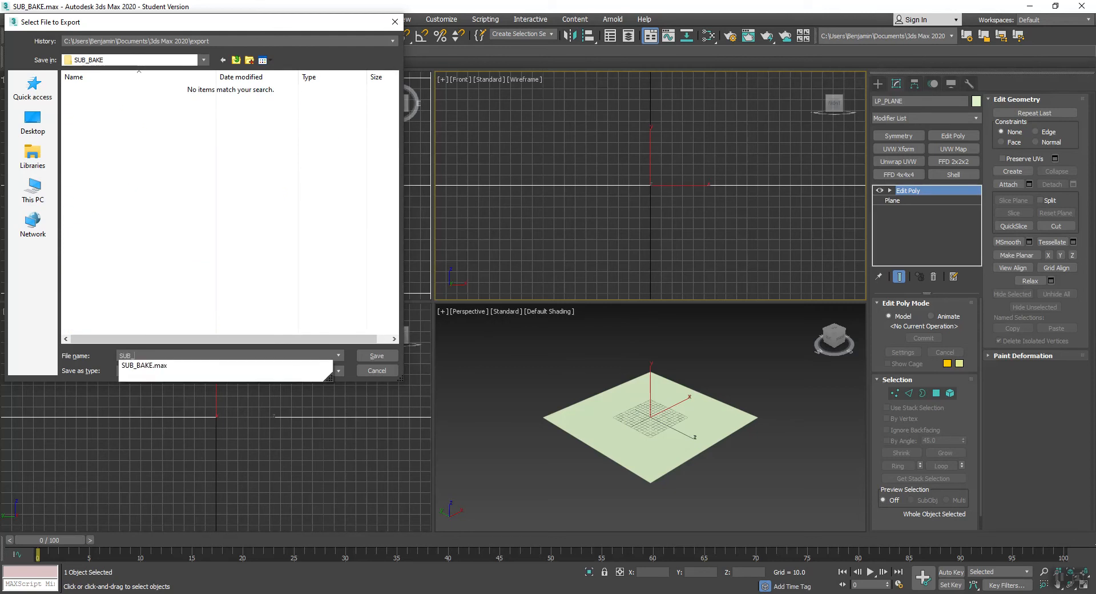
text(_BAKE_LP)
key(Return)
click(611, 453)
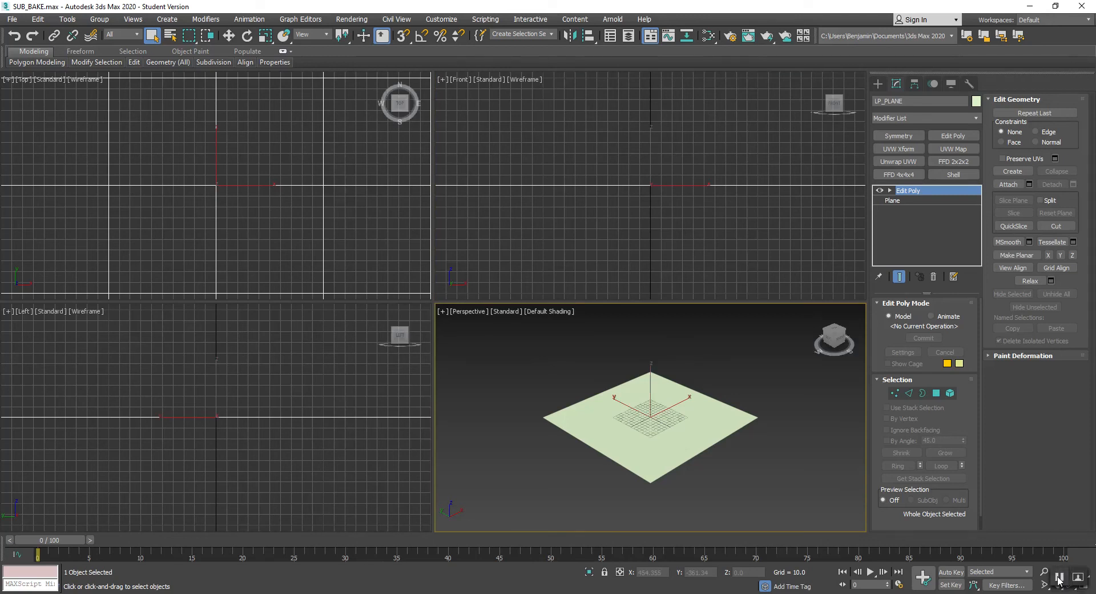
Switch to Substance Painter and create a new project from the SUB_BAKE_LP mesh with the Unreal Engine 4 template
click(1059, 577)
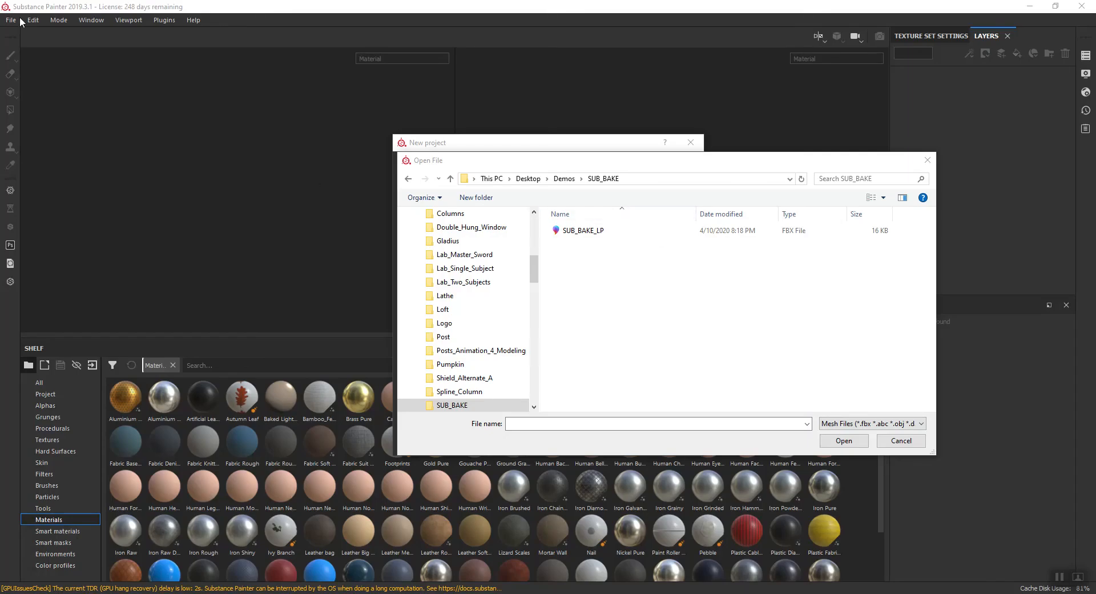
drag(521, 166, 655, 223)
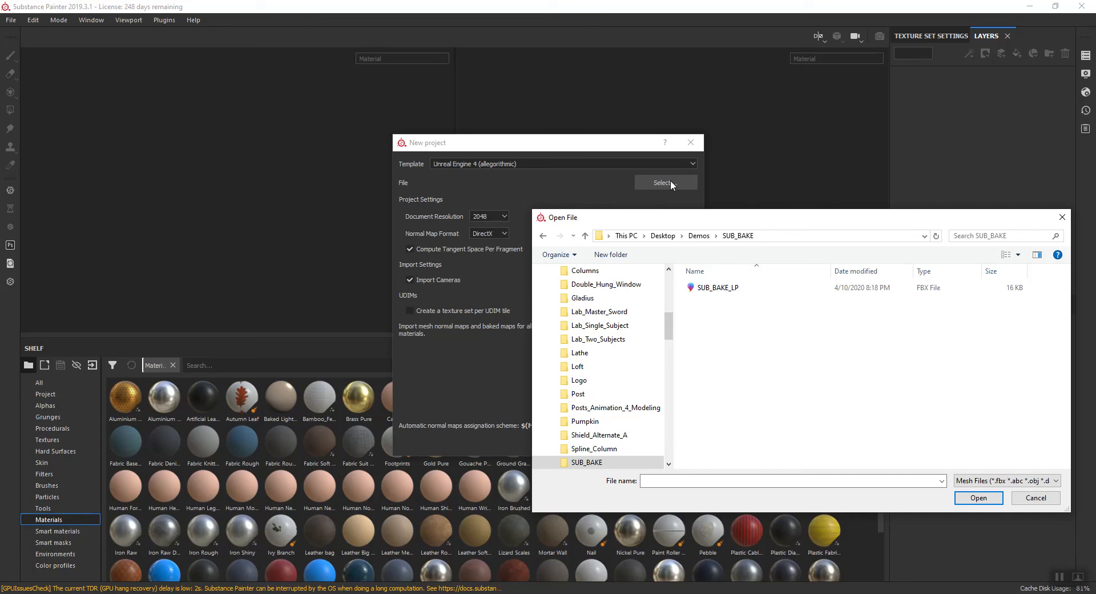
click(717, 290)
click(978, 497)
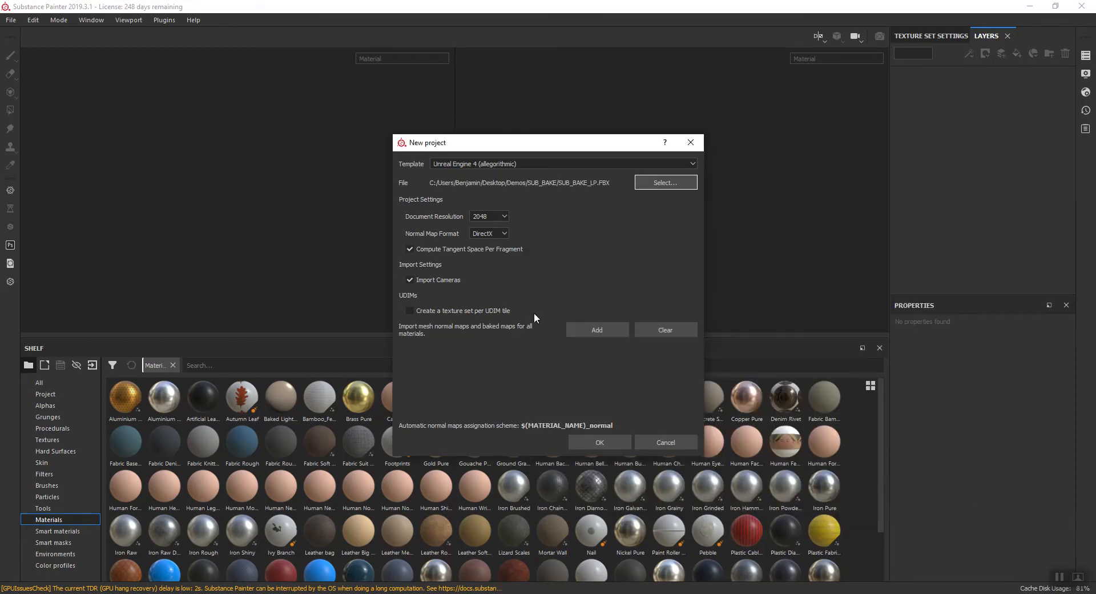
click(599, 444)
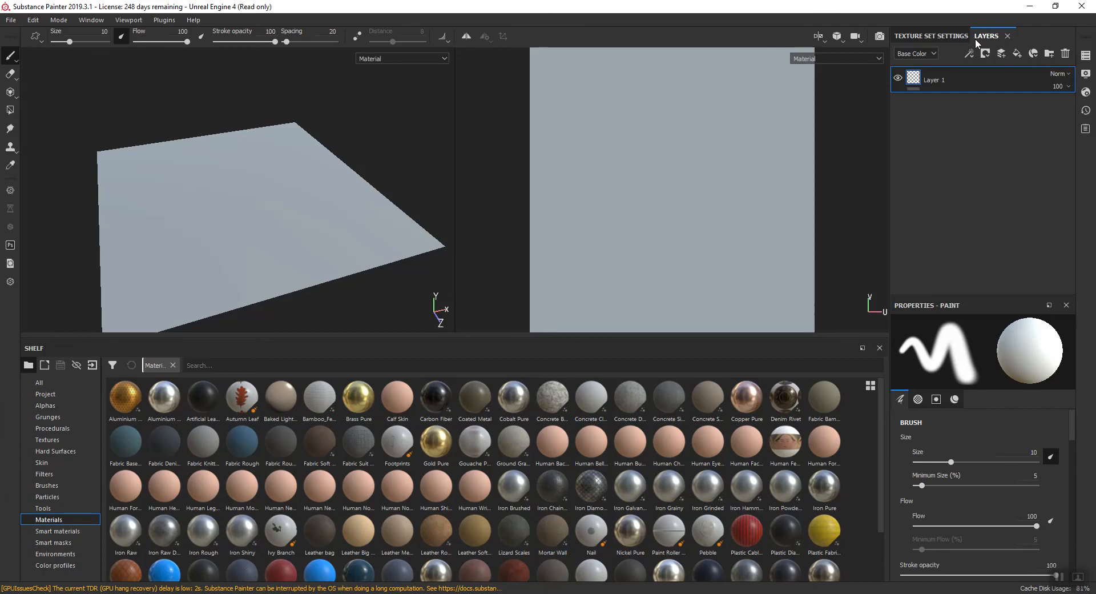
Bake all mesh maps for DefaultMaterial at 2048, using the low poly mesh as the high poly mesh
click(952, 36)
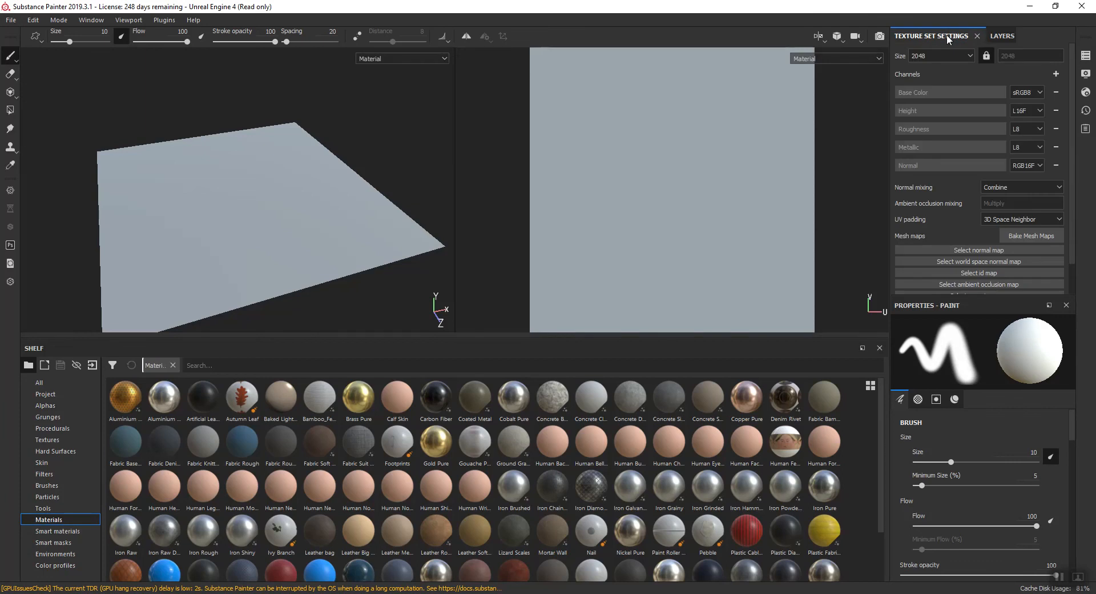
click(1023, 234)
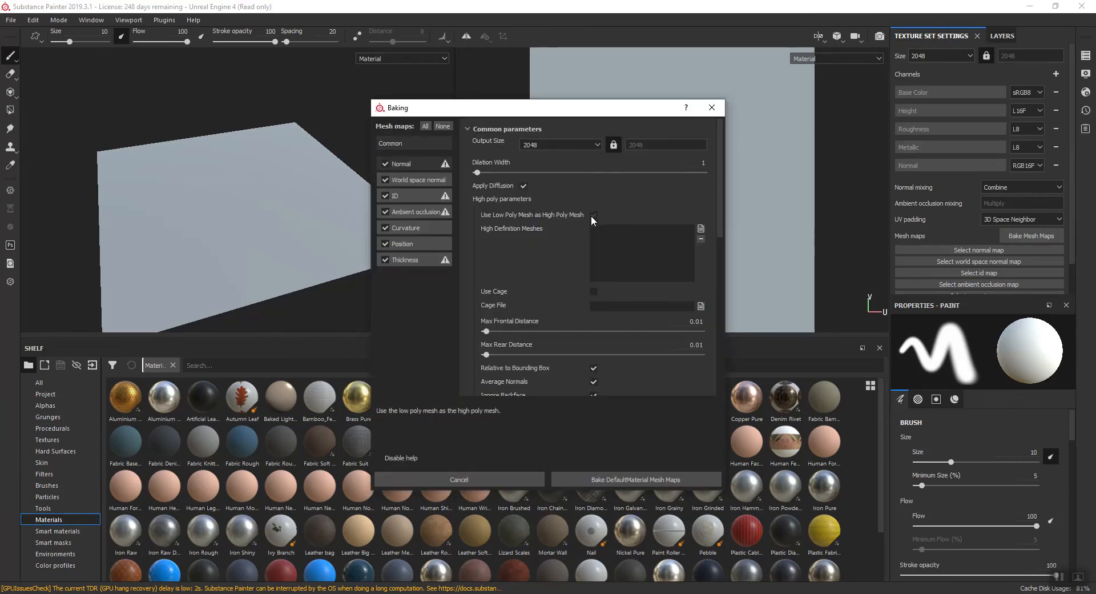
click(593, 214)
click(594, 215)
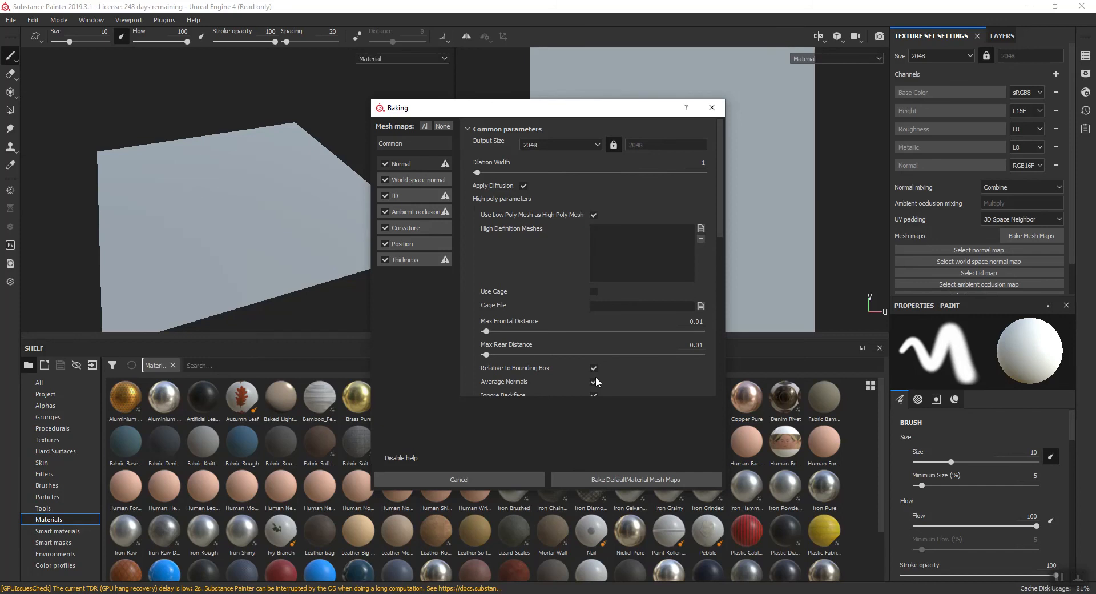
click(600, 480)
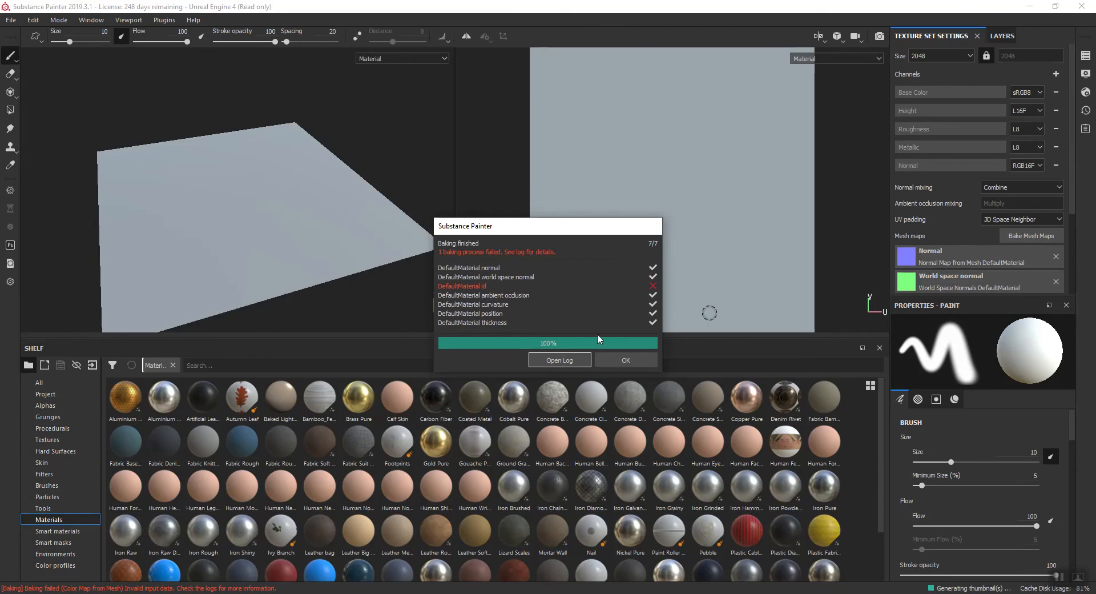
click(615, 365)
Add the Concrete Simple material as a fill layer beneath Layer 1
click(1008, 35)
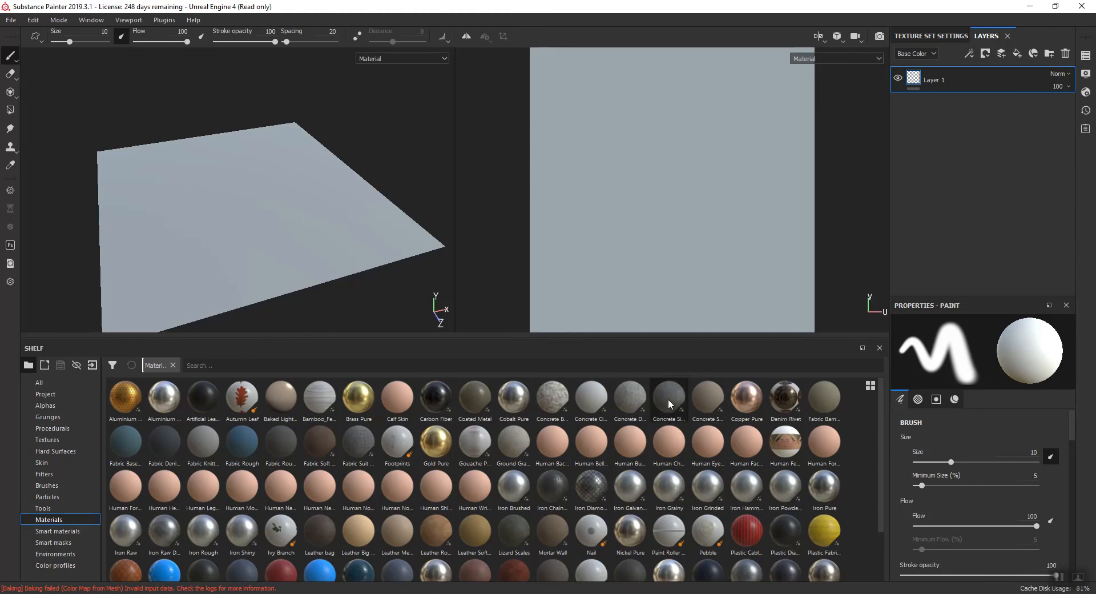
drag(669, 403, 1003, 89)
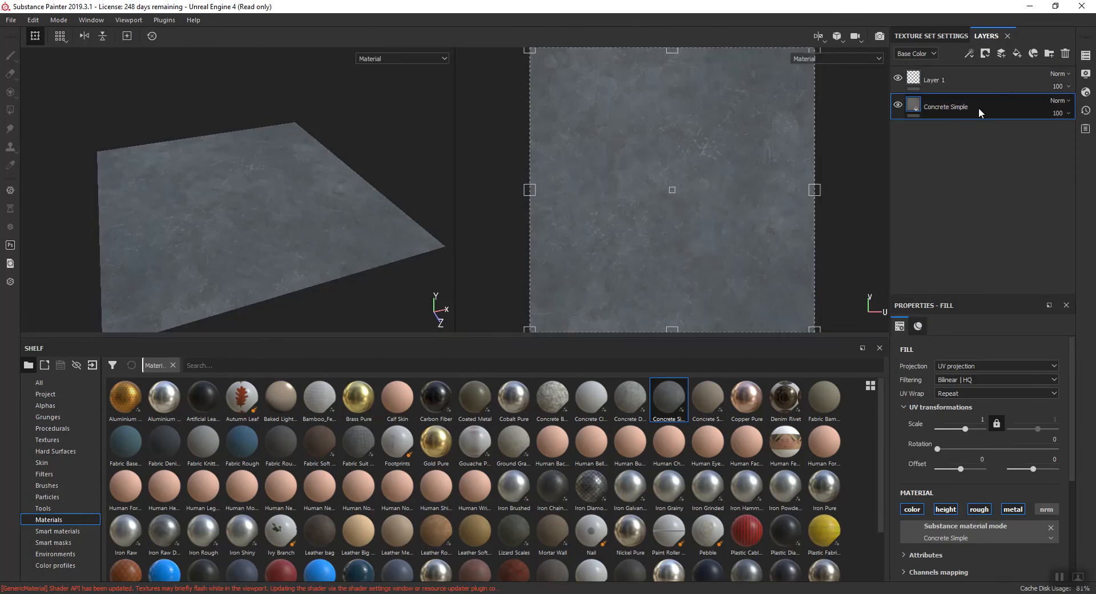
Export the DefaultMaterial texture set as PNG files into the SUB_BAKE folder inside Demos on the desktop
click(11, 20)
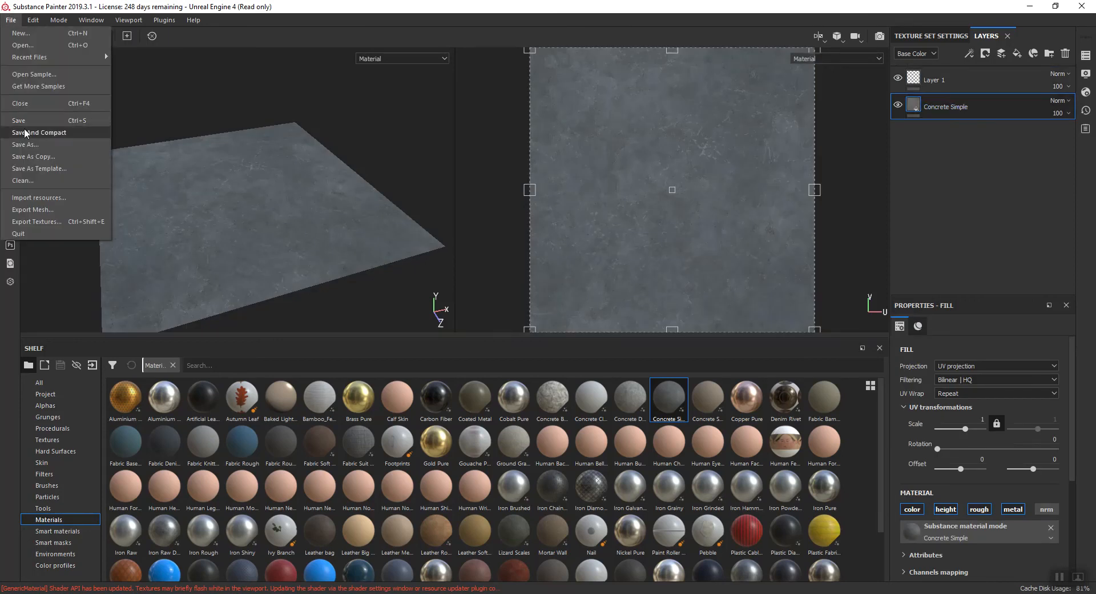
click(31, 221)
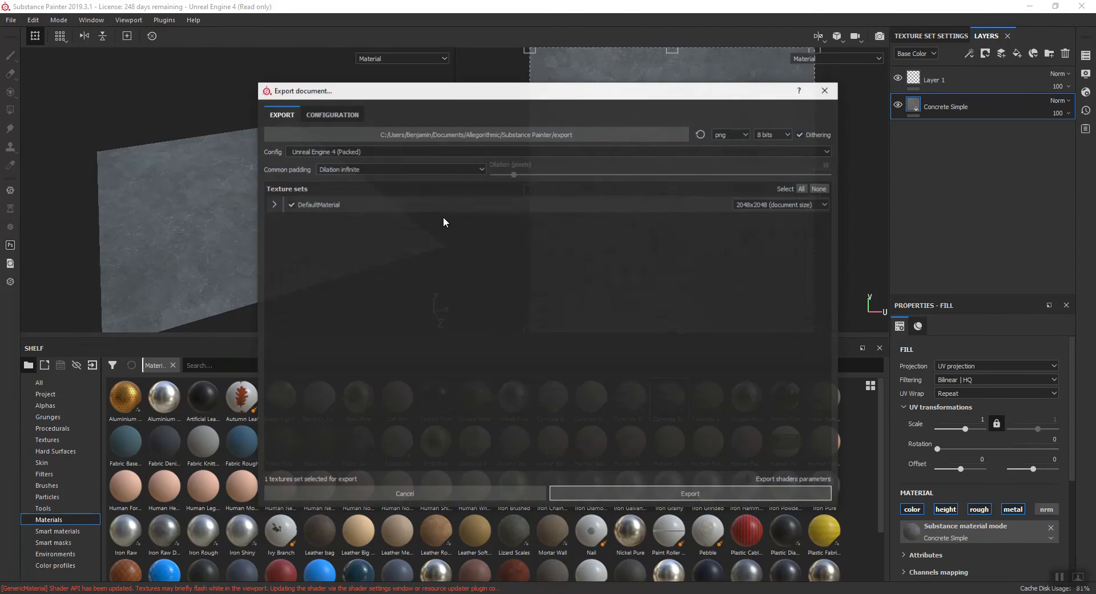
click(478, 133)
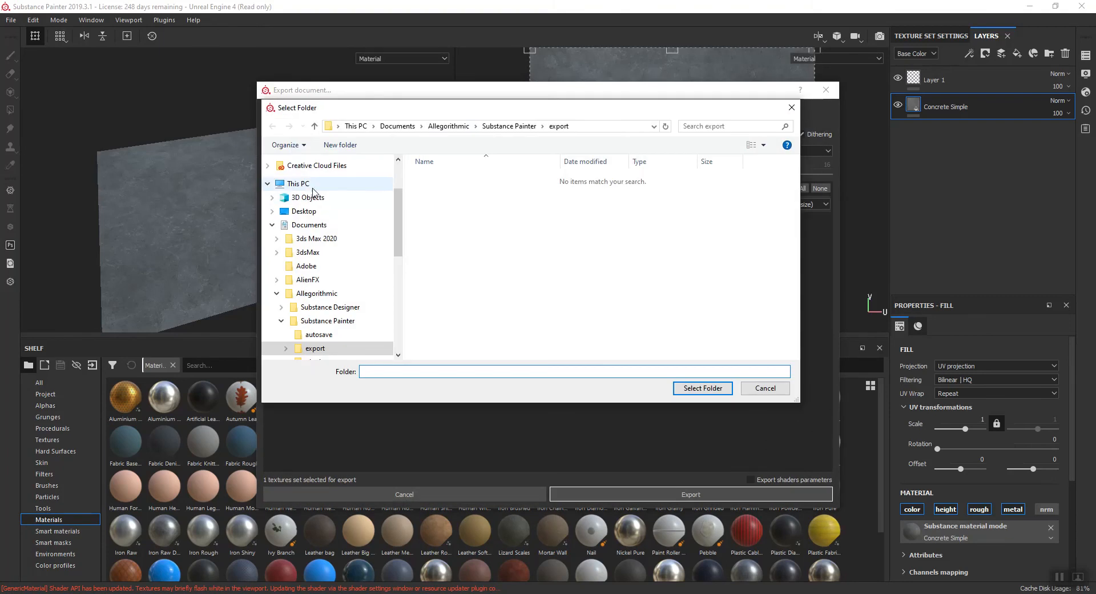
click(305, 211)
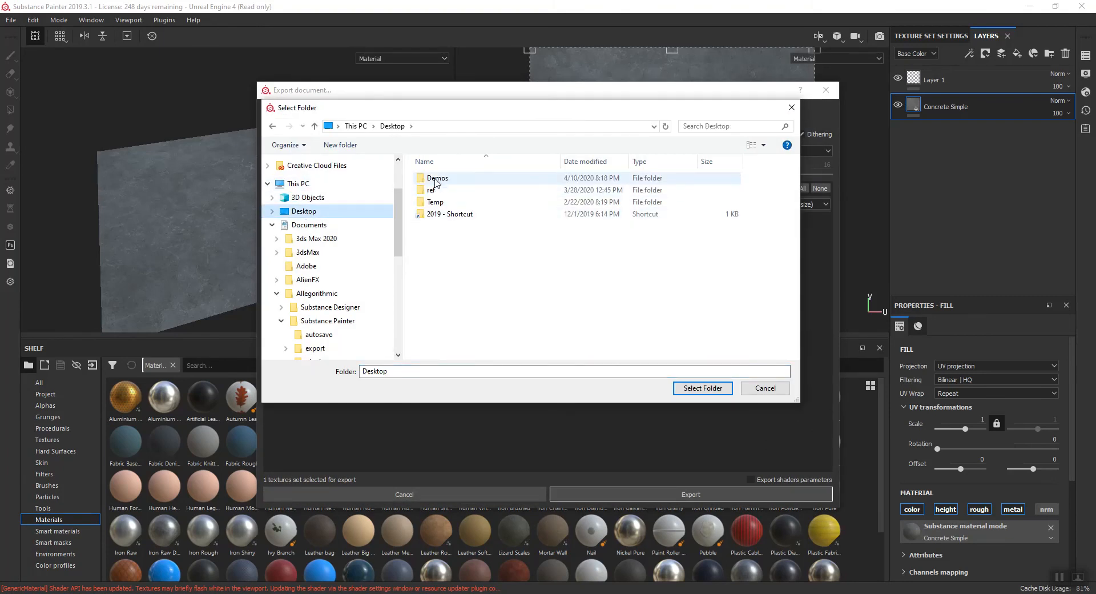
double_click(435, 177)
scroll(454, 295, down, 1)
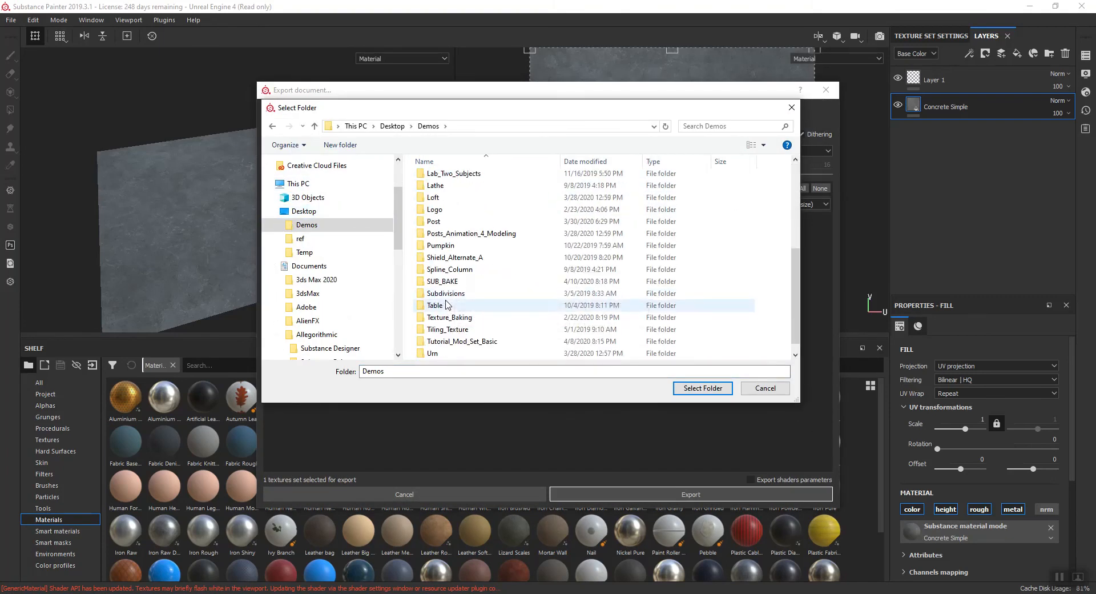
double_click(434, 288)
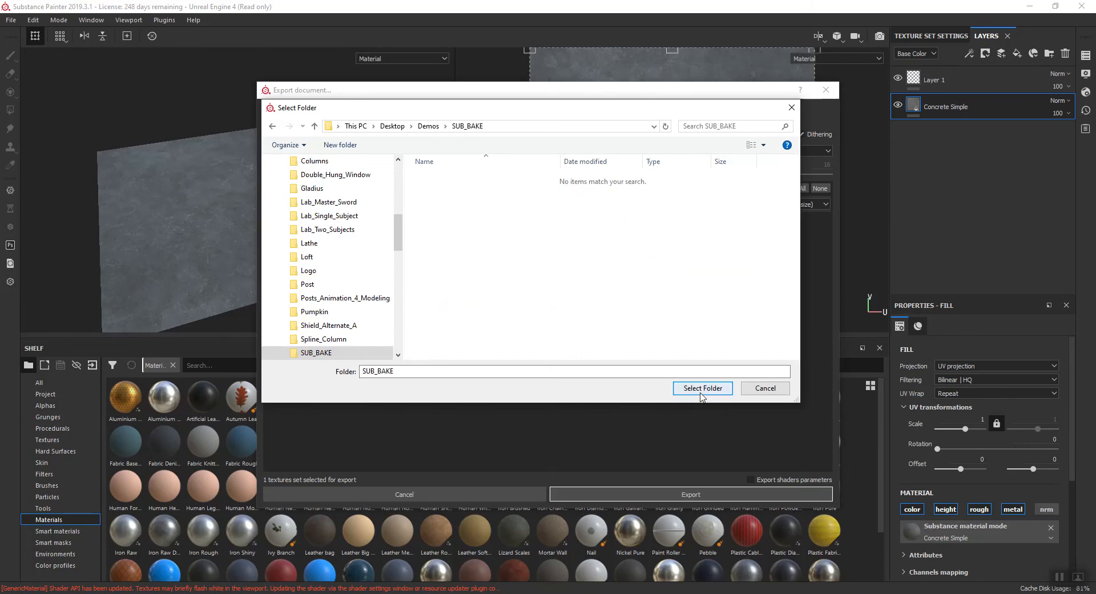
click(701, 390)
click(670, 487)
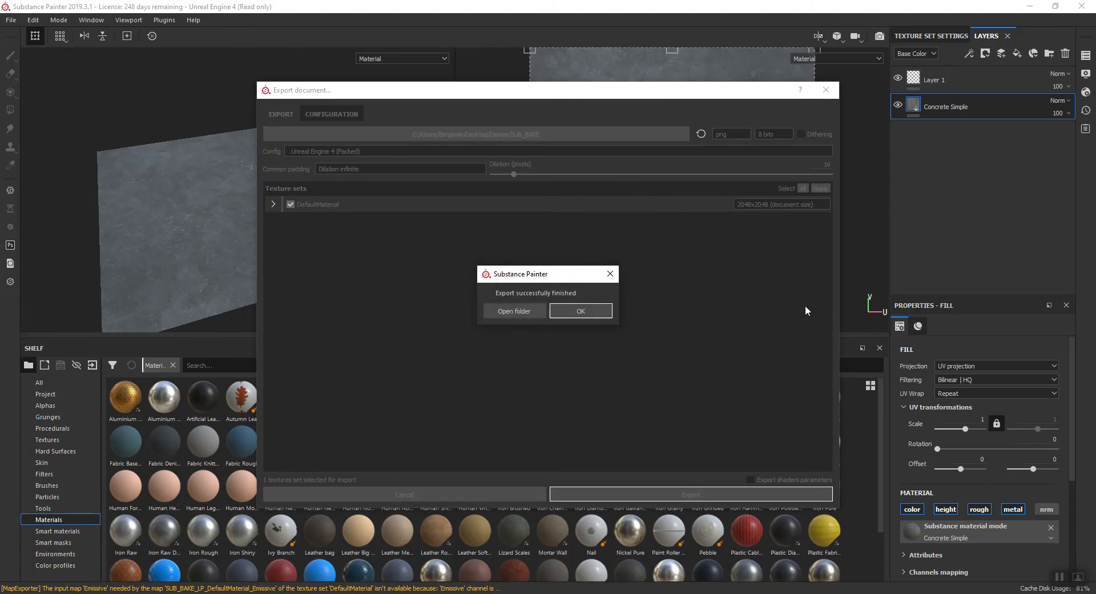
click(582, 311)
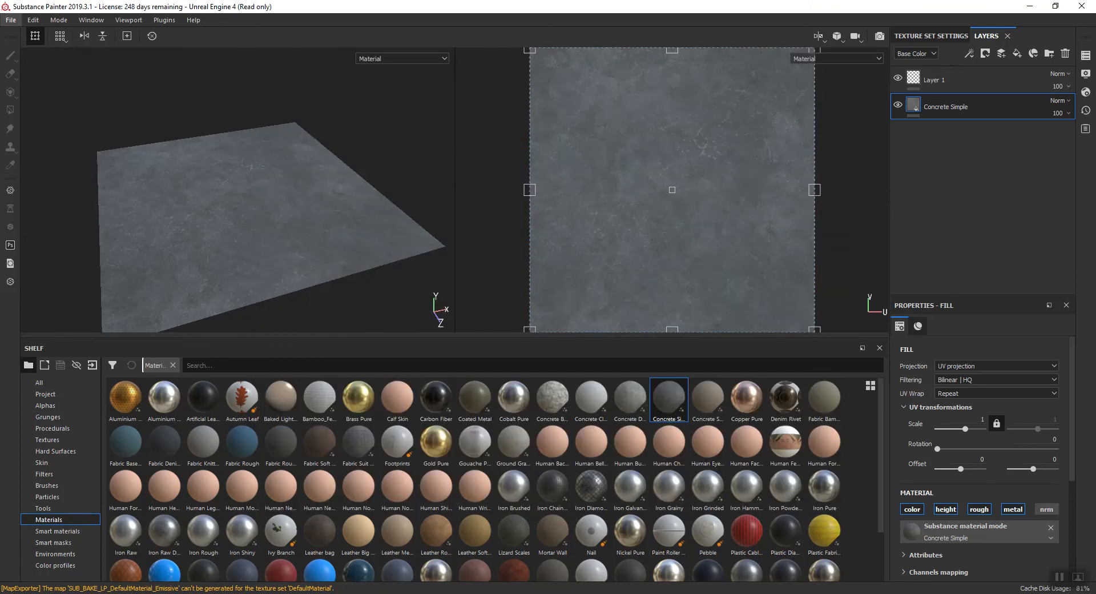
Save the project as SUB_BAKE in the Demos folder's SUB_BAKE subfolder
key(ctrl+s)
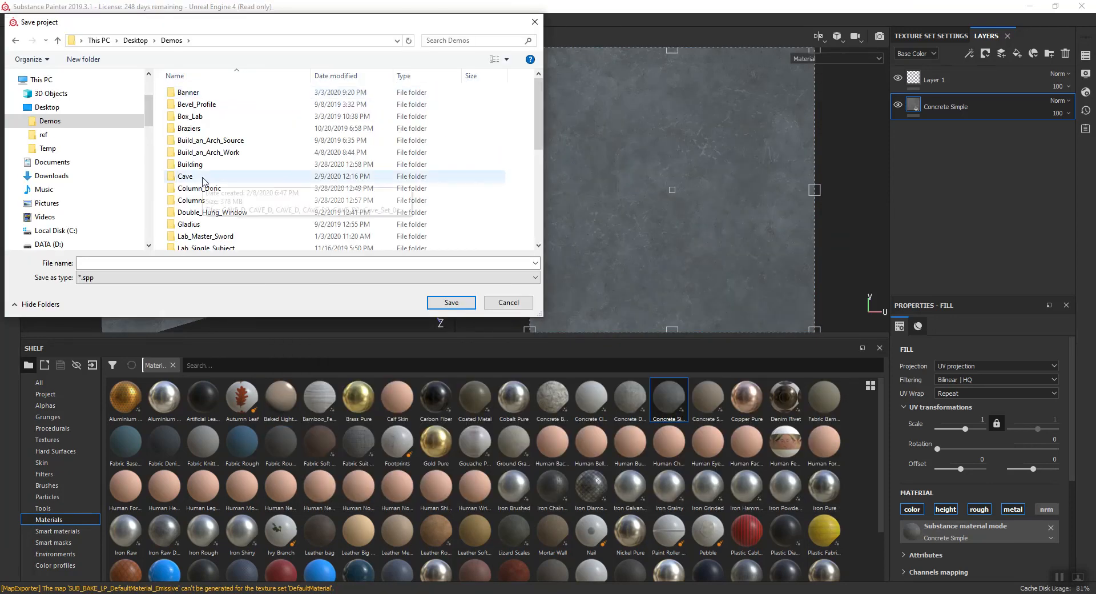
scroll(188, 183, down, 5)
click(186, 197)
double_click(186, 197)
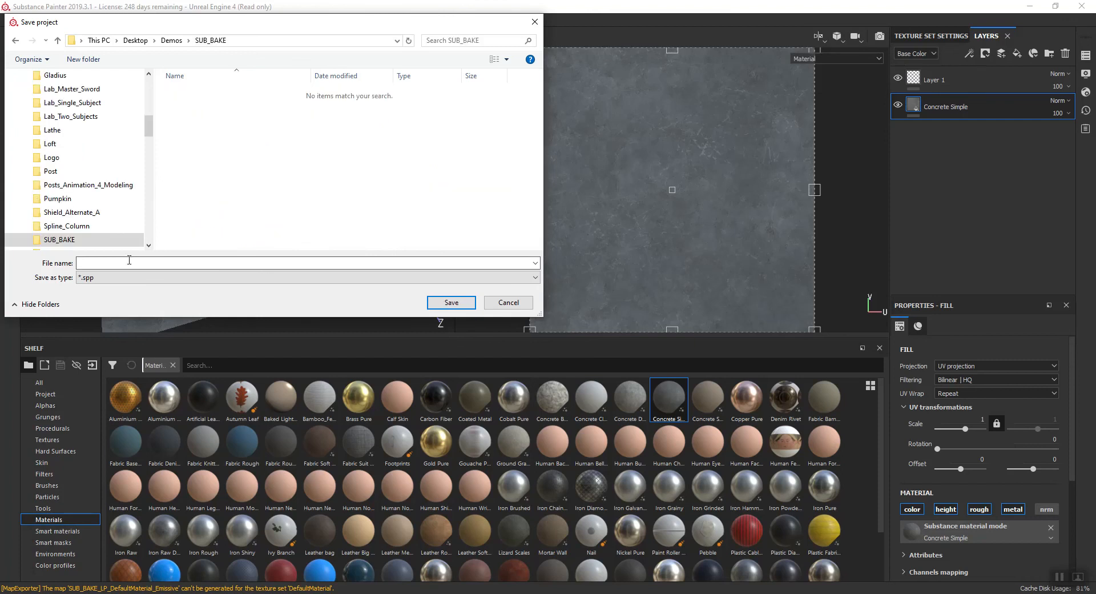
text(SUB_BAke)
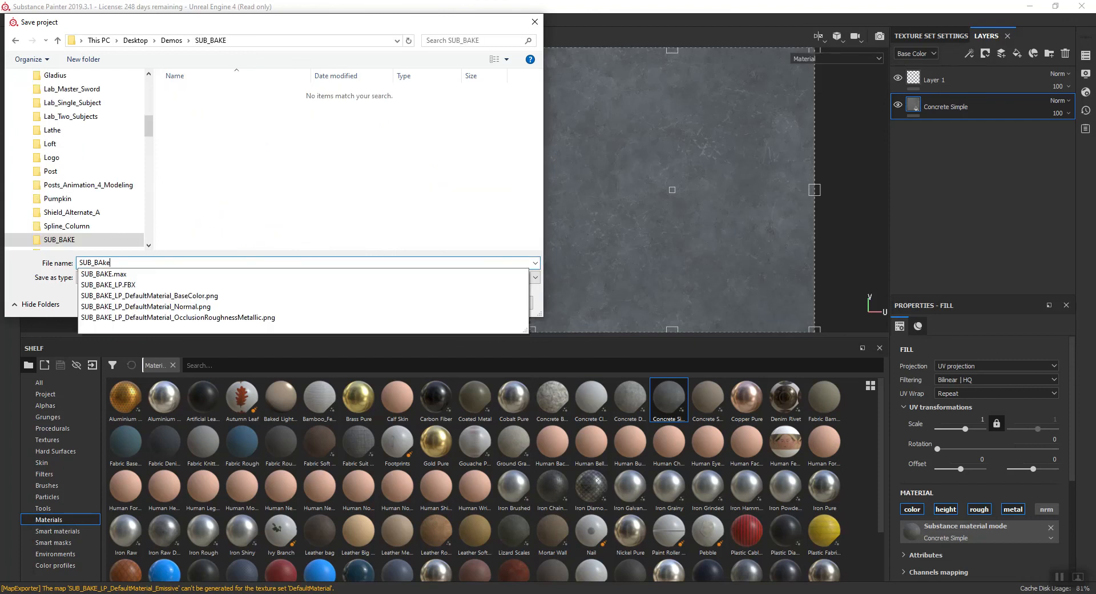
key(Tab)
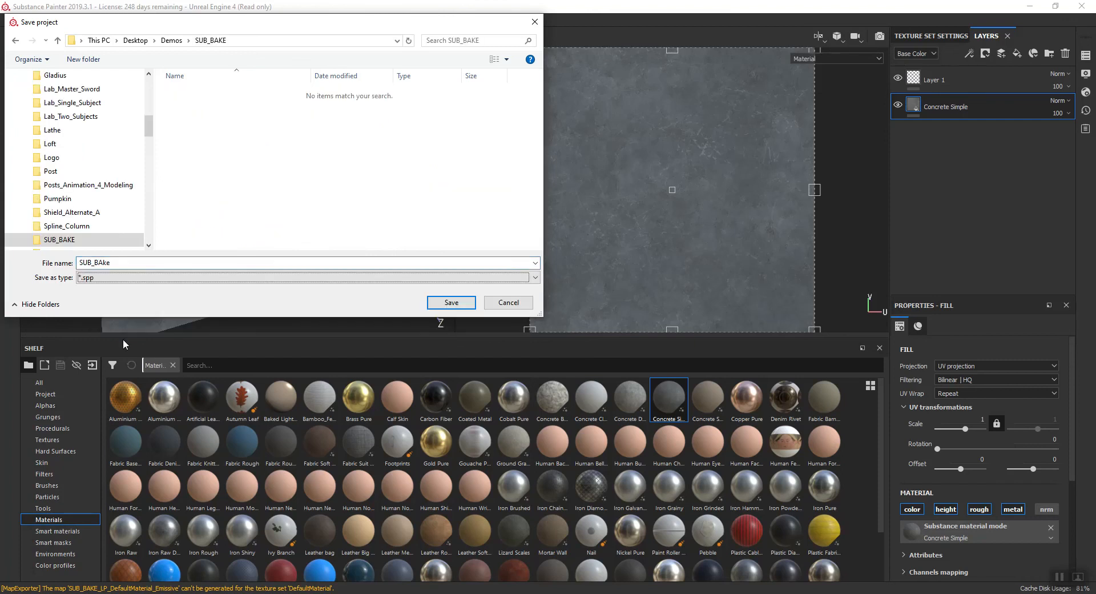
key(shift+Tab)
key(Right)
key(BackSpace)
key(BackSpace)
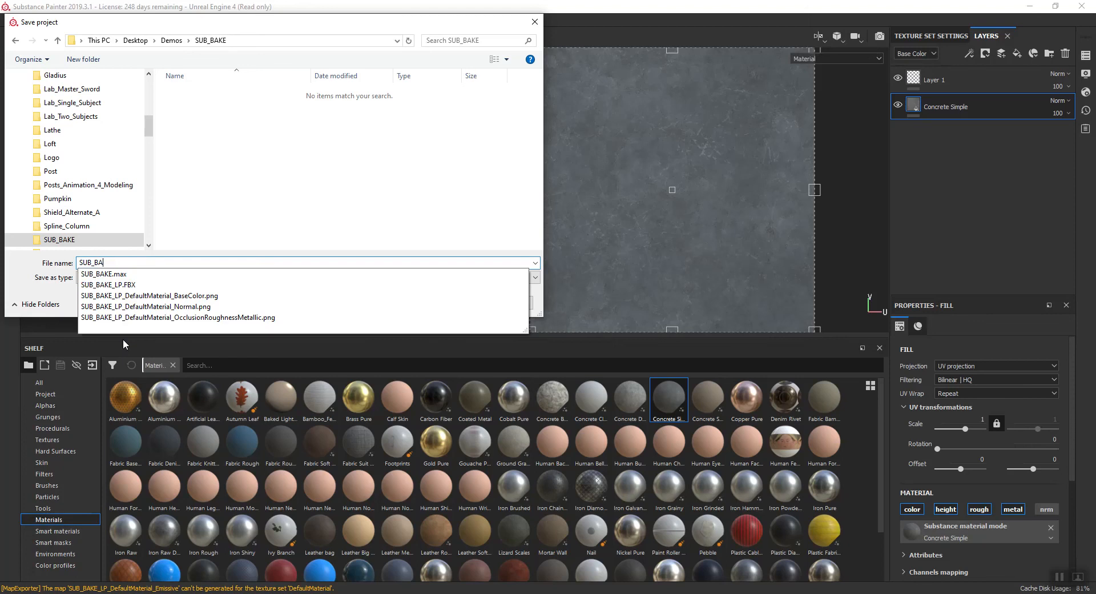
text(KE)
key(Return)
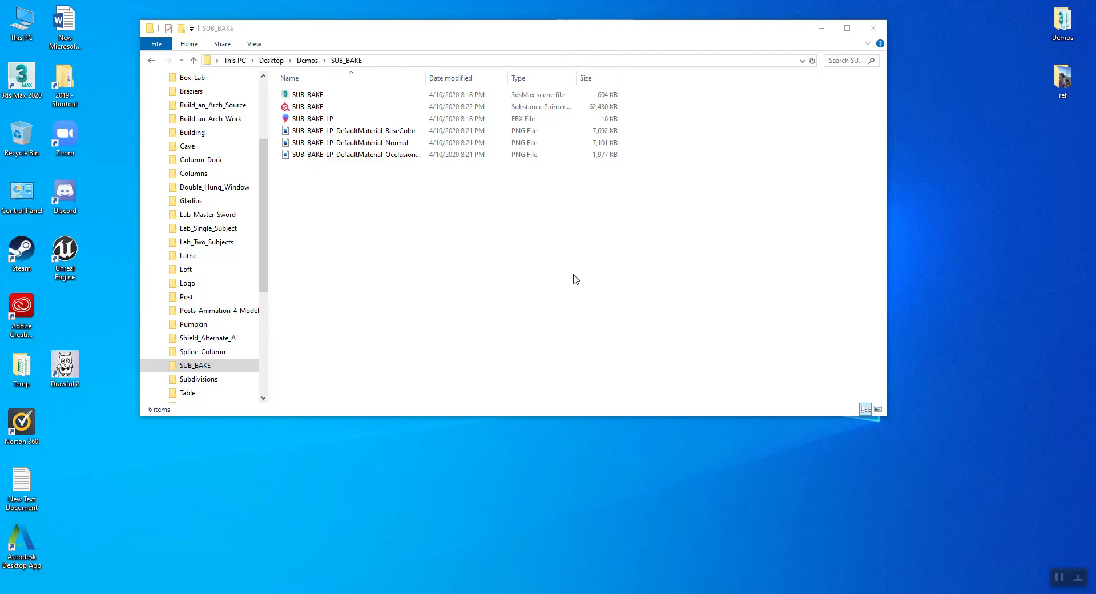
Switch to the SUB_BAKE folder in File Explorer and show its files as large icons
right_click(452, 289)
mouse_move(397, 297)
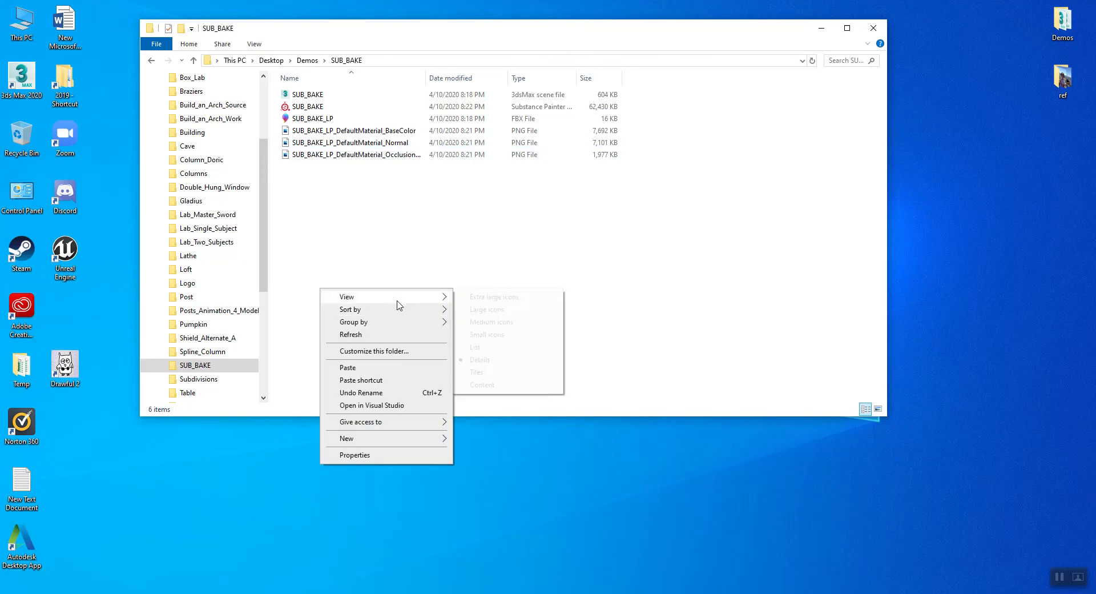
click(486, 313)
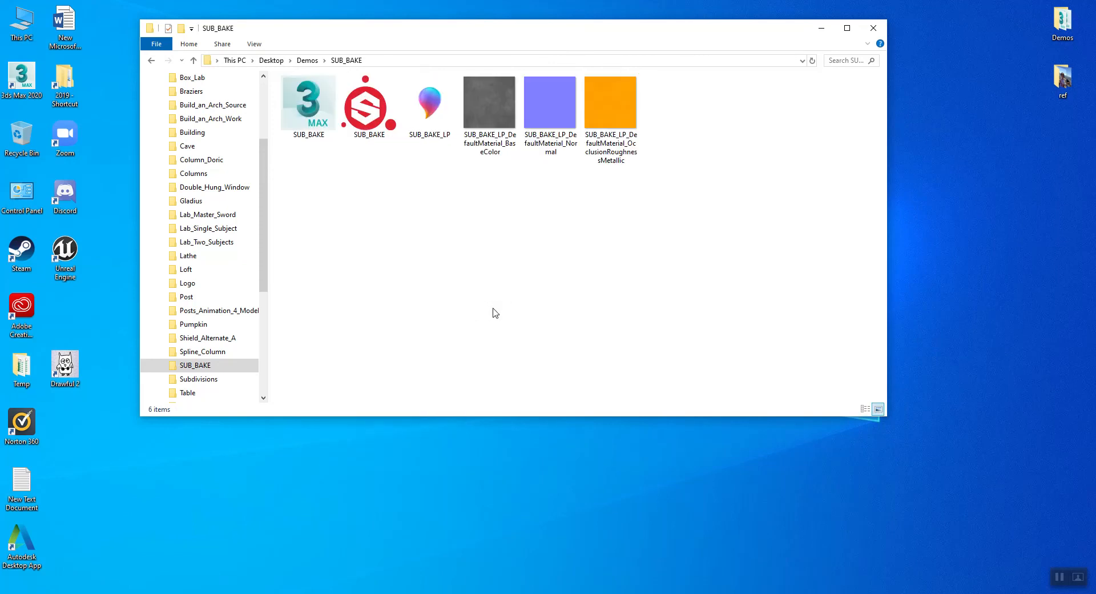
click(489, 121)
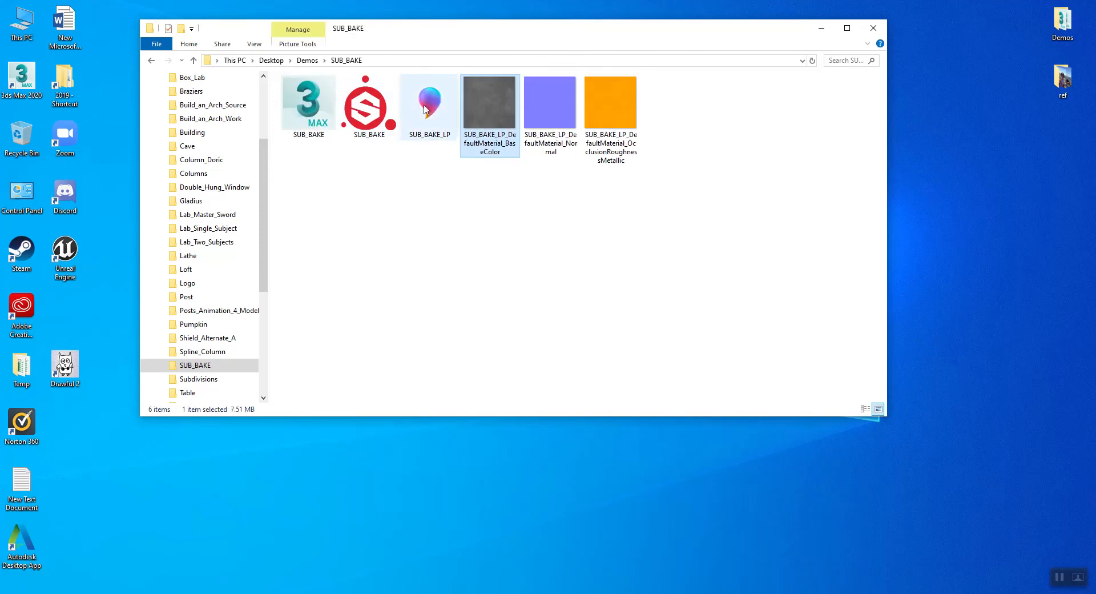
click(415, 170)
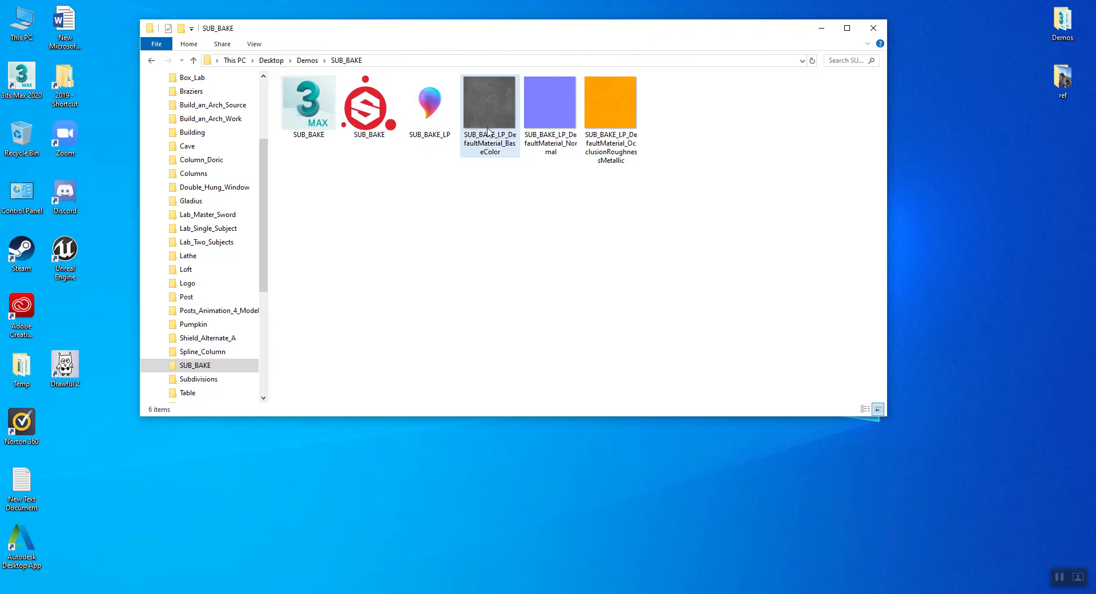
mouse_move(483, 139)
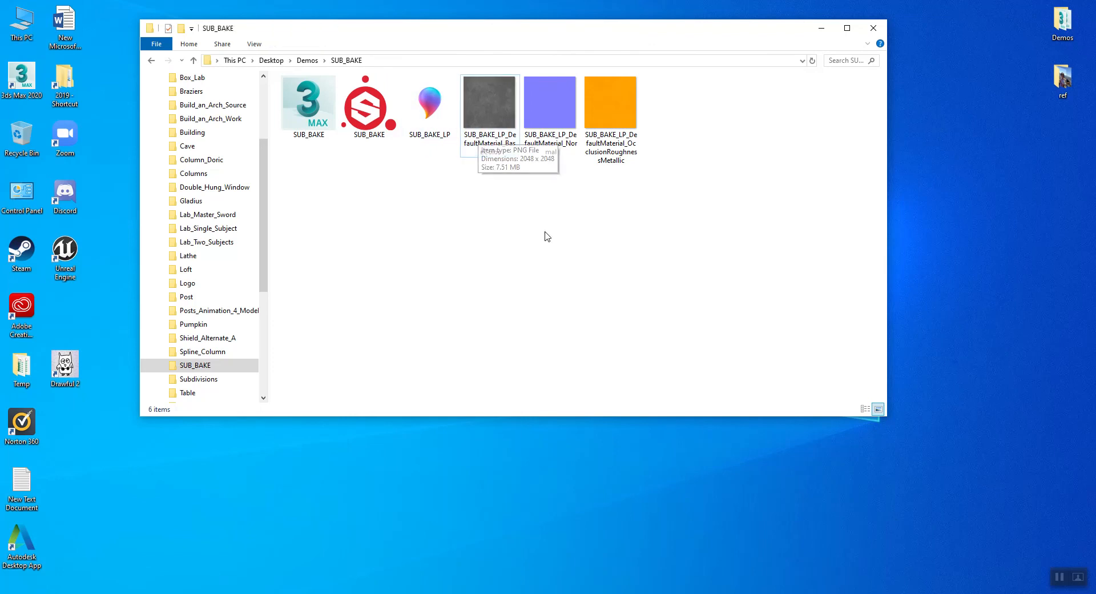
Rename the exported base color texture as Concrete_BC and copy the Concrete_ part of the name for reuse
click(495, 122)
key(F2)
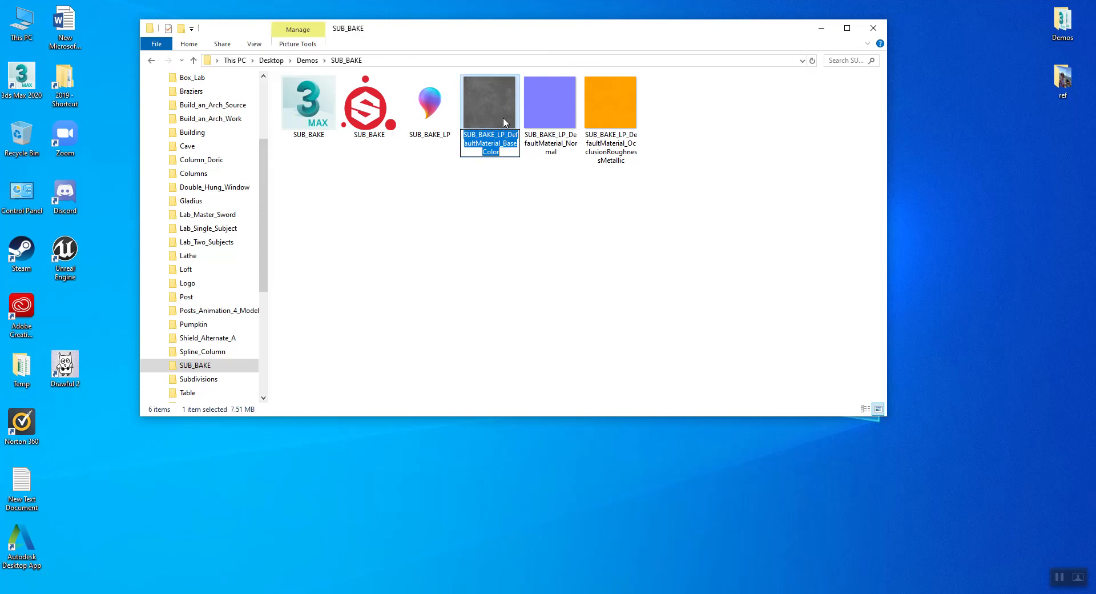
text(Concreete)
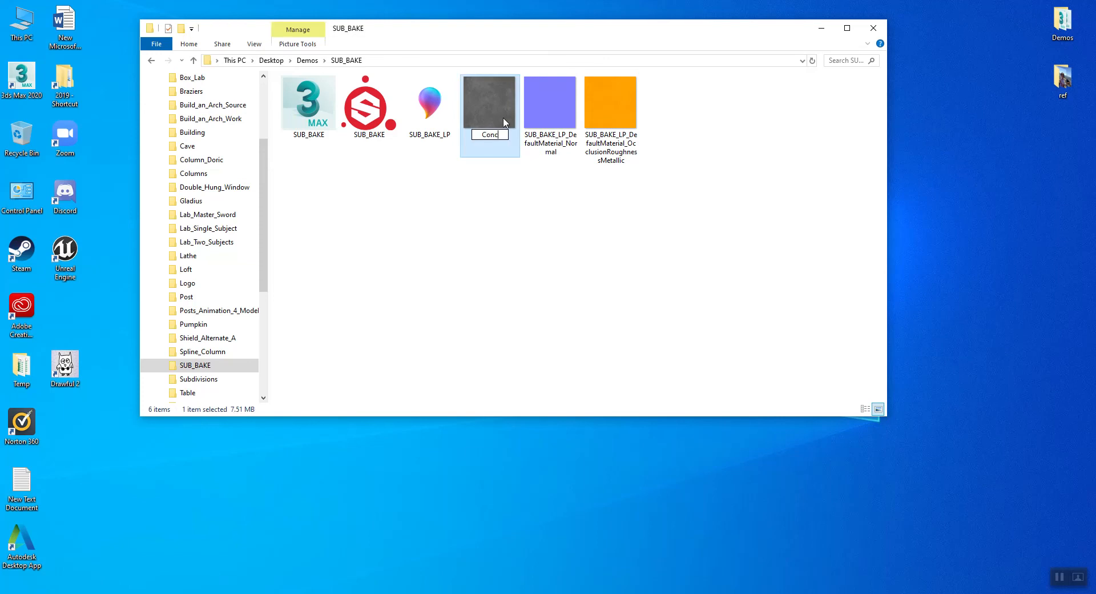
key(BackSpace)
key(BackSpace)
key(BackSpace)
text(te_BC)
key(shift+Home)
key(ctrl+c)
key(Return)
Rename the exported occlusion, roughness and metallic texture as Concrete_AORM, reusing the copied prefix
key(End)
key(F2)
key(ctrl+v)
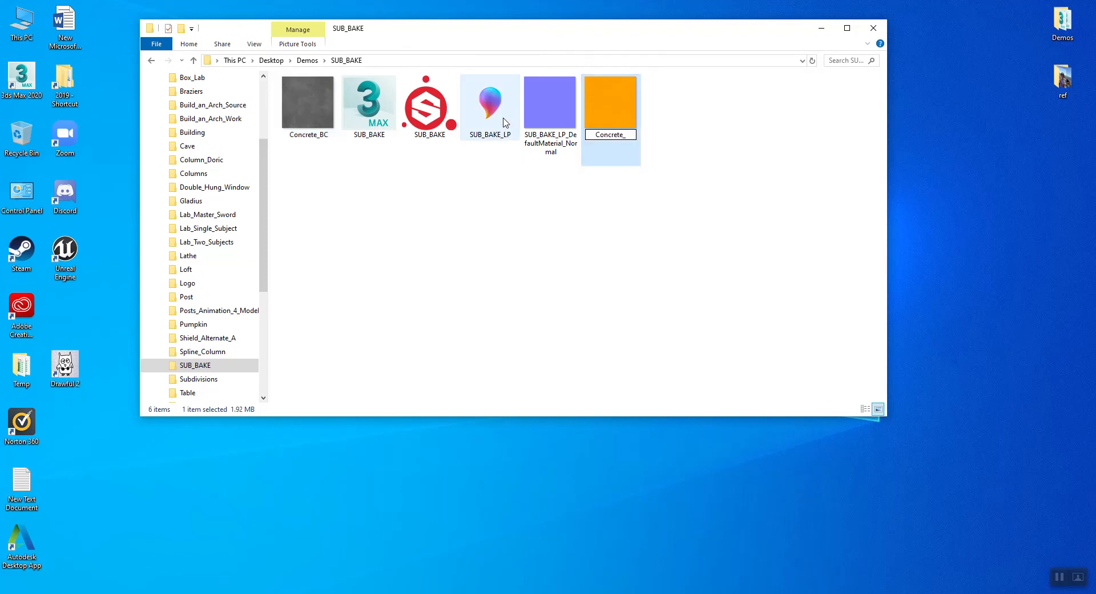
text(AORM)
key(Return)
Rename the exported normal map file as Concrete_N, reusing the copied prefix
key(End)
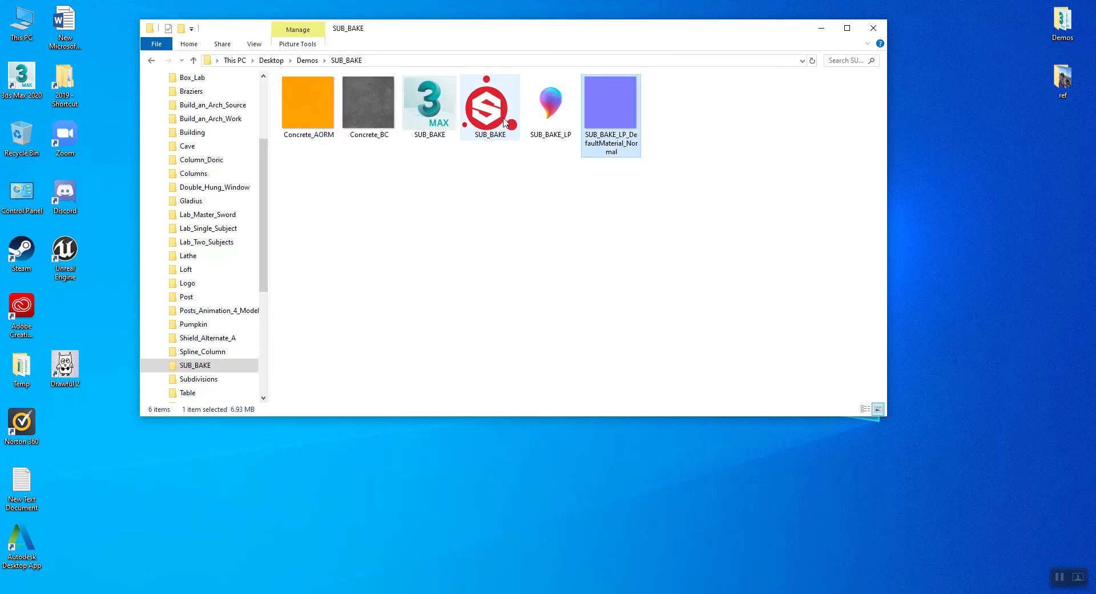
key(F2)
key(ctrl+v)
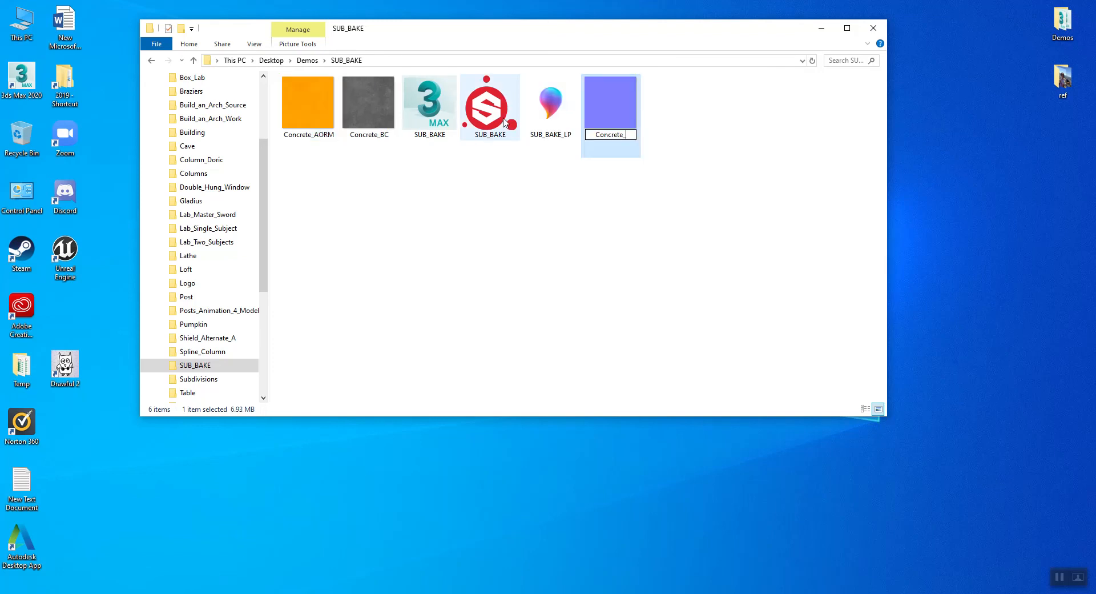
text(N)
key(Return)
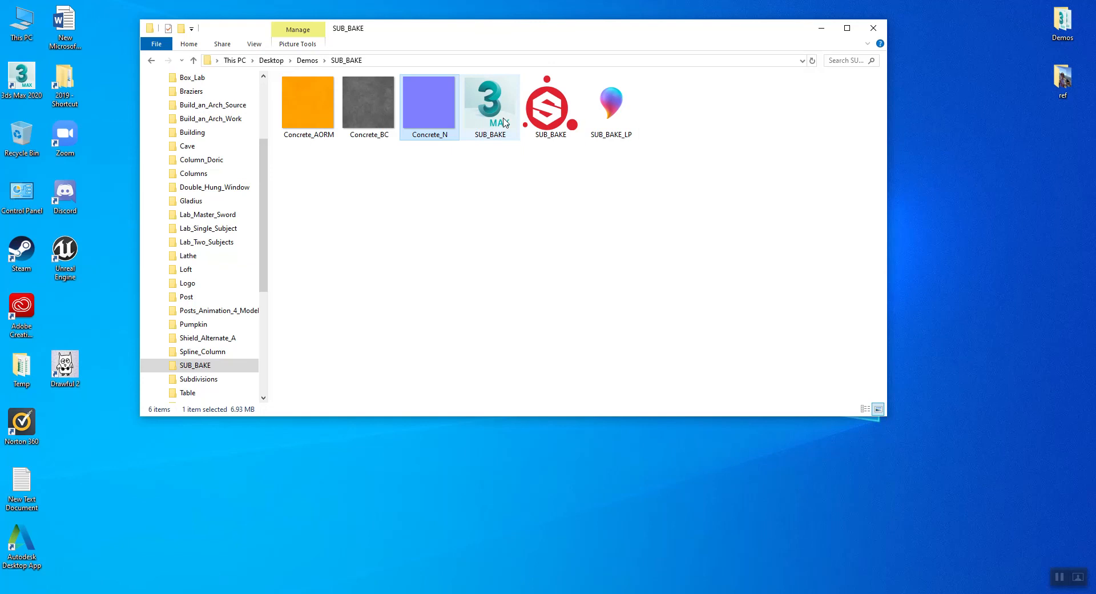
Examine the Concrete_BC, Concrete_AORM and Concrete_N textures in the image viewer and return to the SUB_BAKE folder
double_click(377, 111)
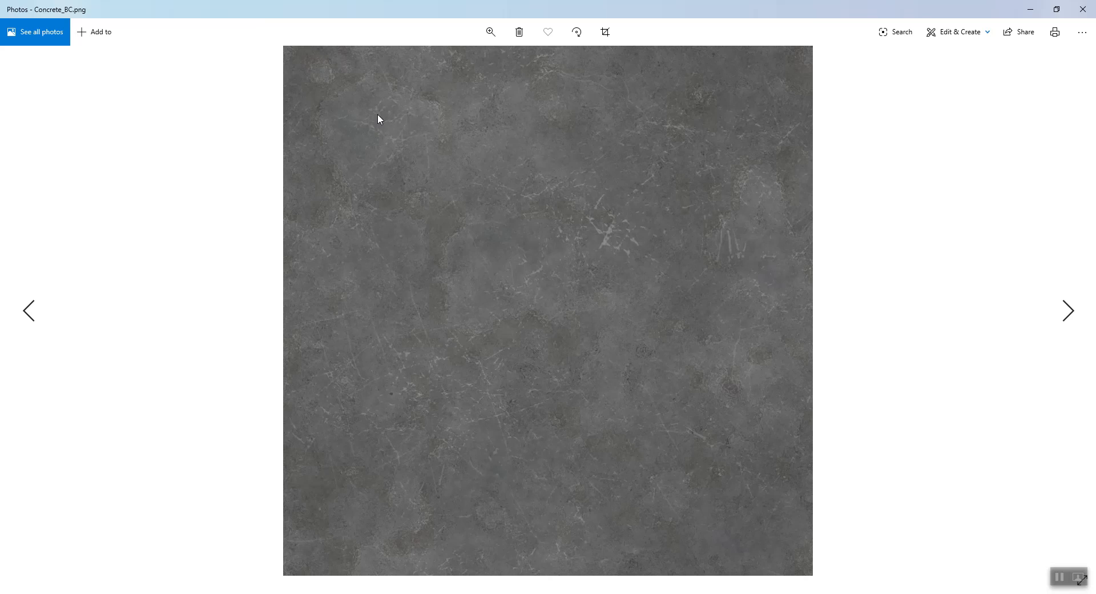
key(Left)
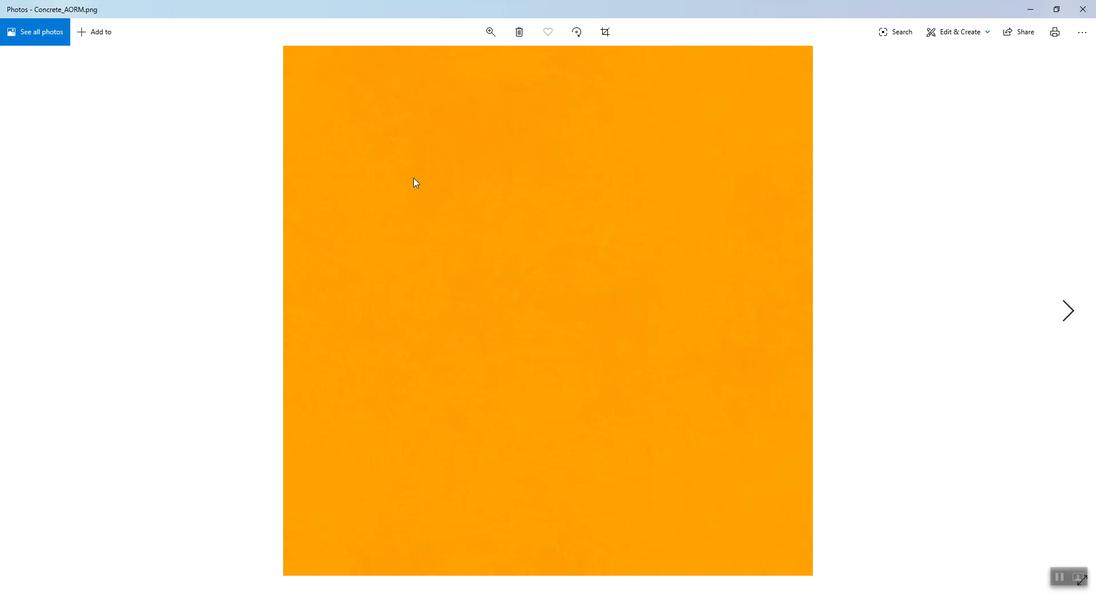
key(Right)
key(Right)
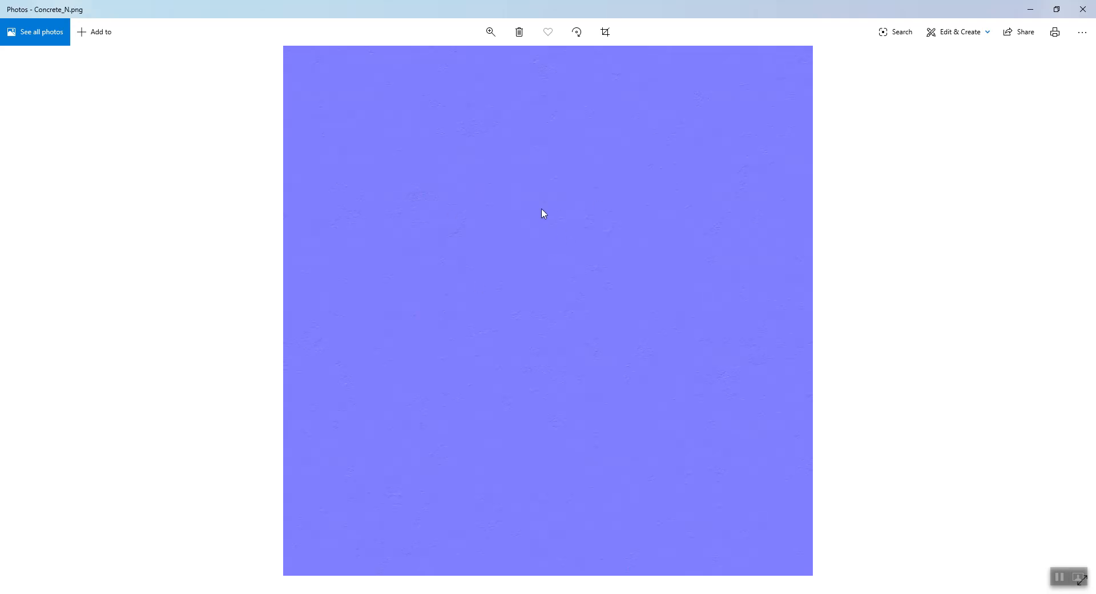
click(1085, 6)
click(396, 165)
drag(292, 176, 416, 101)
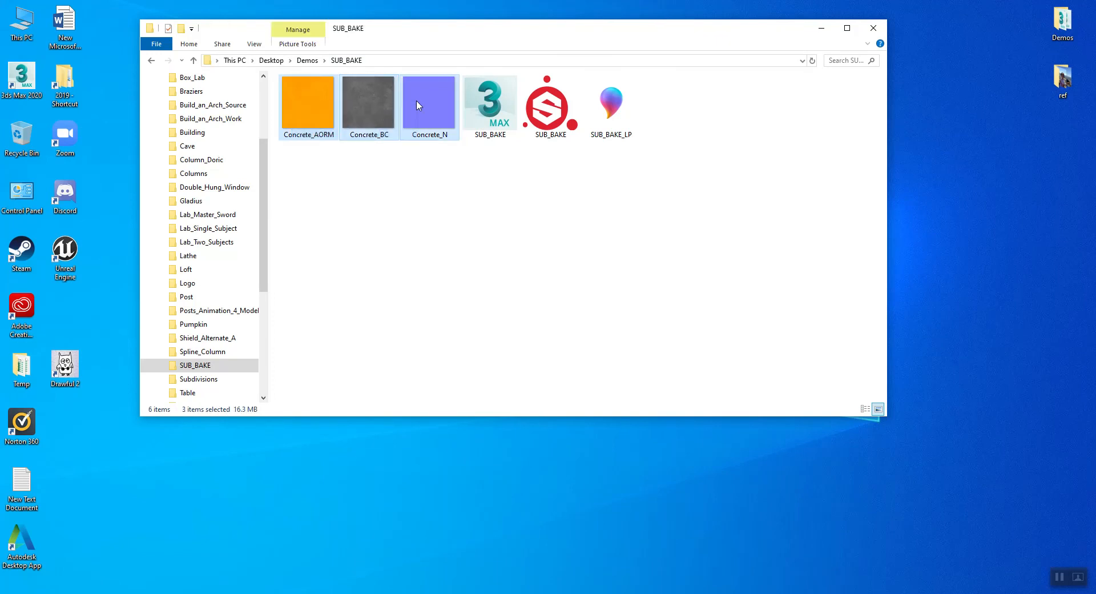
click(422, 196)
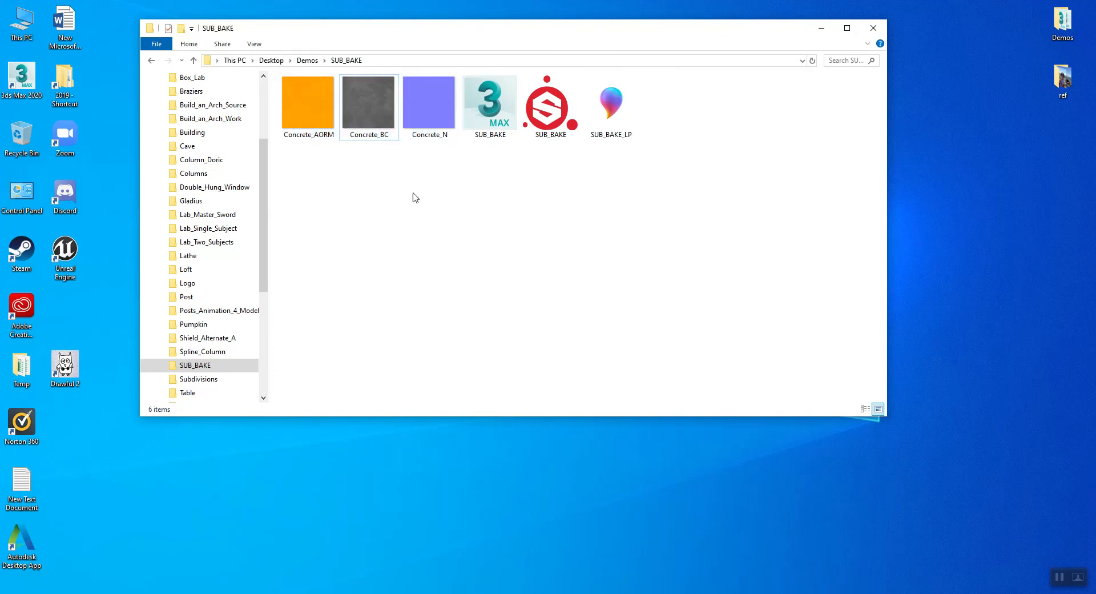